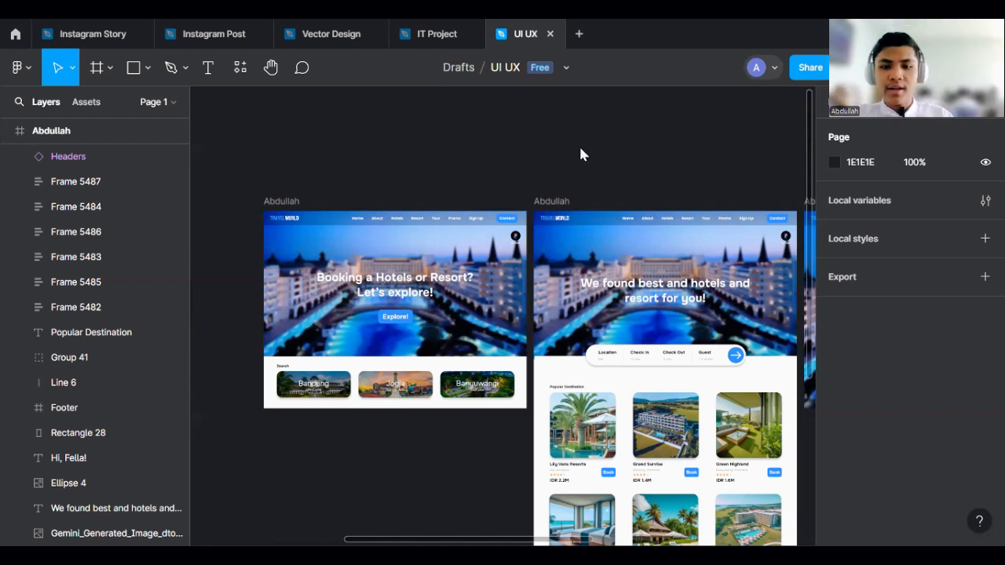
- Review the travel website page frames laid out across the canvas
ctrl+scroll(377, 185, down, 3)
ctrl+scroll(440, 163, down, 3)
ctrl+scroll(560, 177, up, 2)
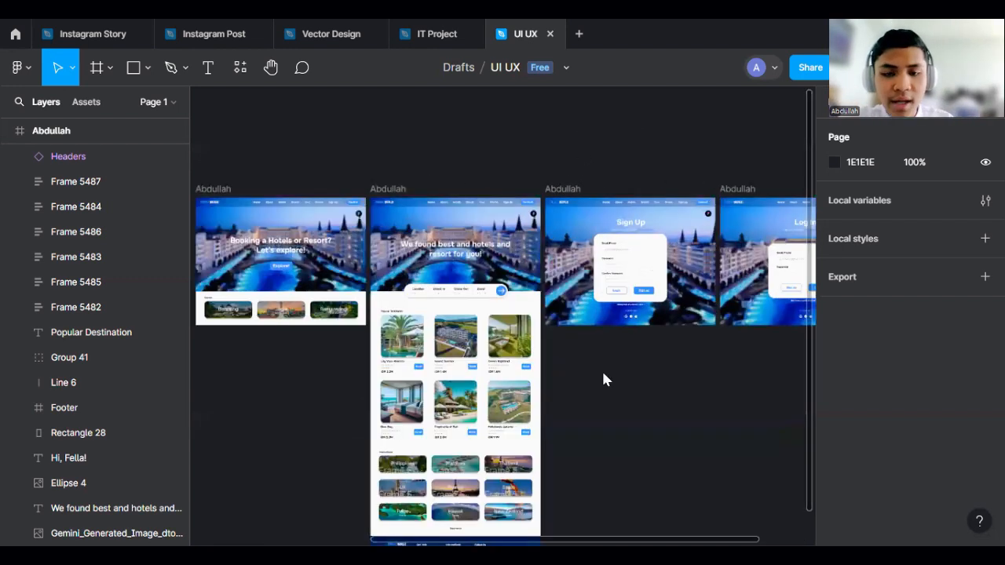
ctrl+scroll(616, 250, down, 1)
ctrl+scroll(610, 186, up, 3)
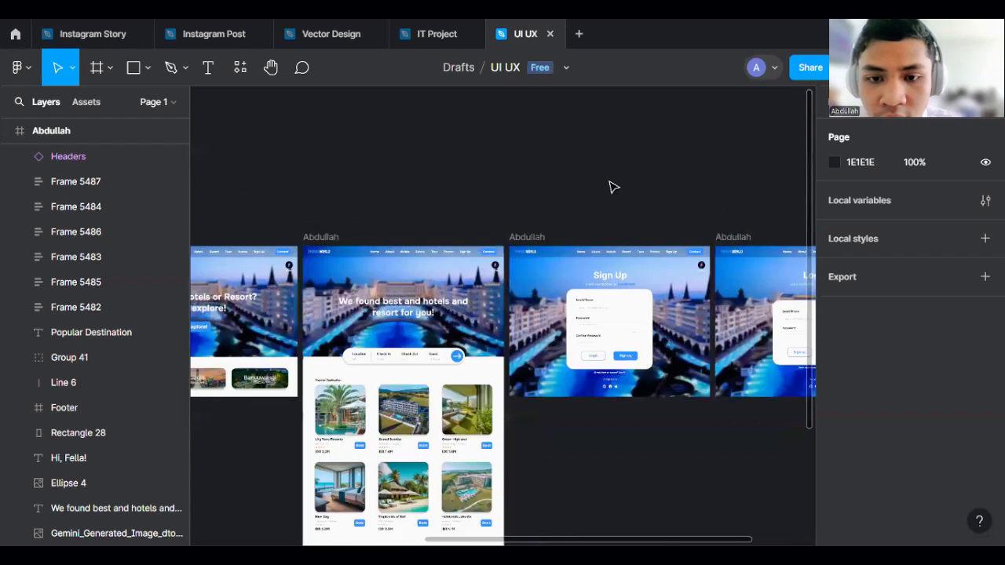
ctrl+scroll(494, 175, down, 2)
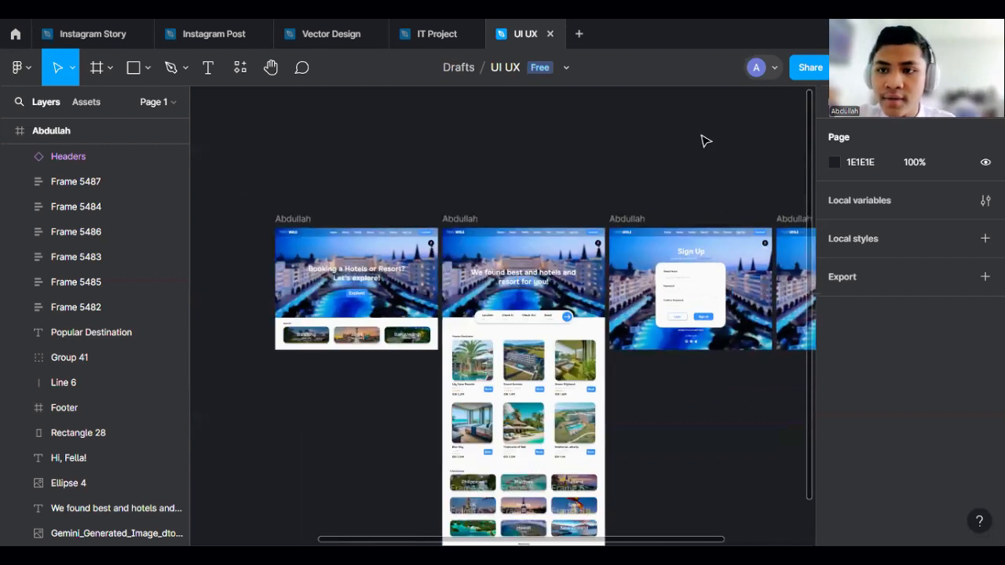
ctrl+scroll(340, 292, up, 3)
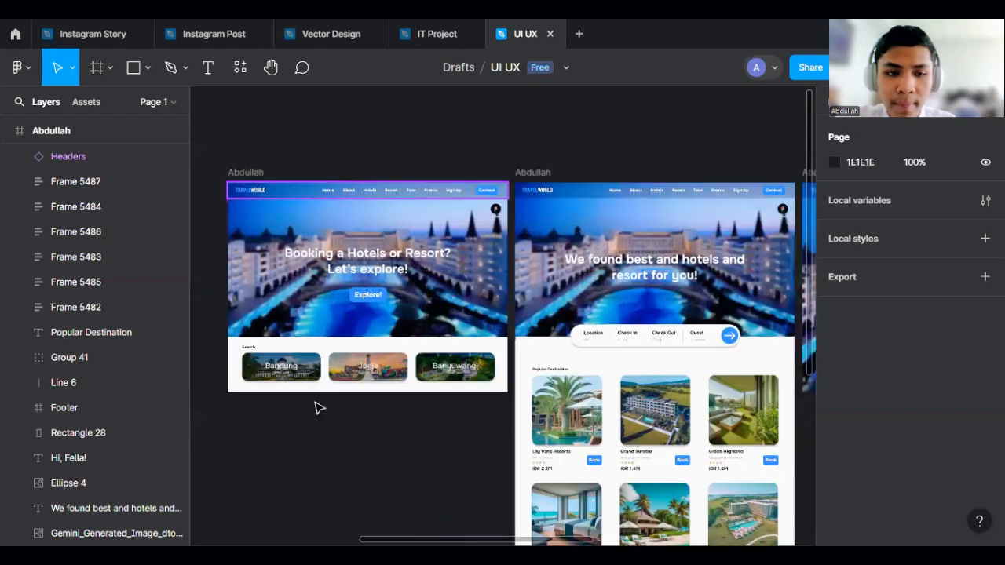
ctrl+scroll(395, 235, down, 2)
ctrl+scroll(628, 149, up, 3)
ctrl+scroll(736, 127, down, 2)
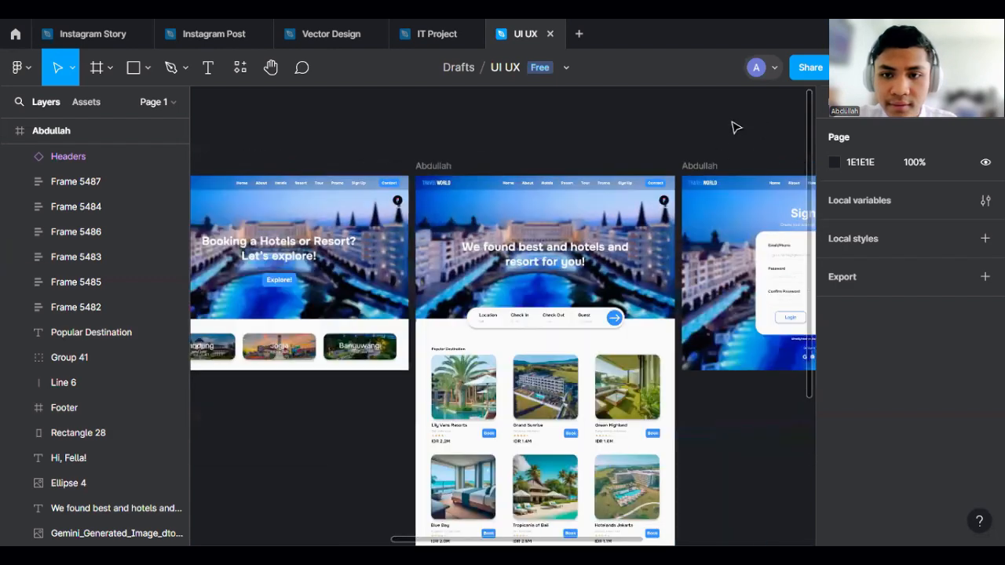
- Set the prototype device to Custom size with a width of 1440
click(887, 102)
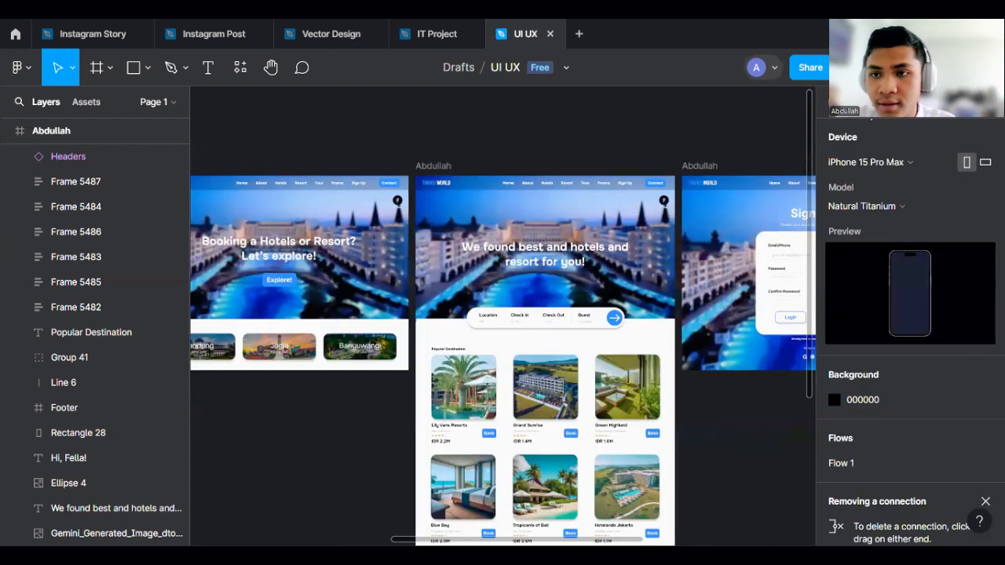
click(880, 164)
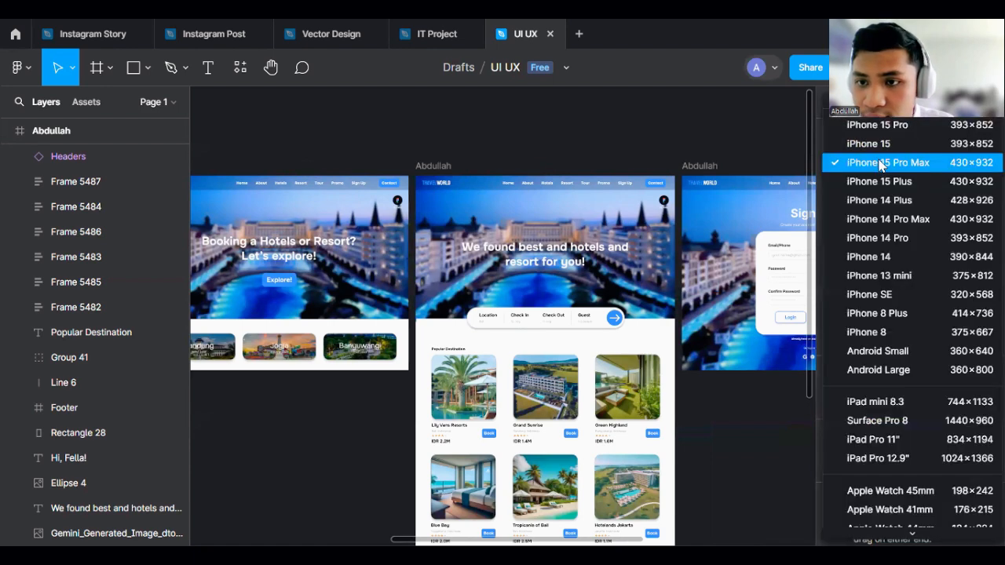
scroll(881, 409, down, 3)
scroll(881, 423, down, 3)
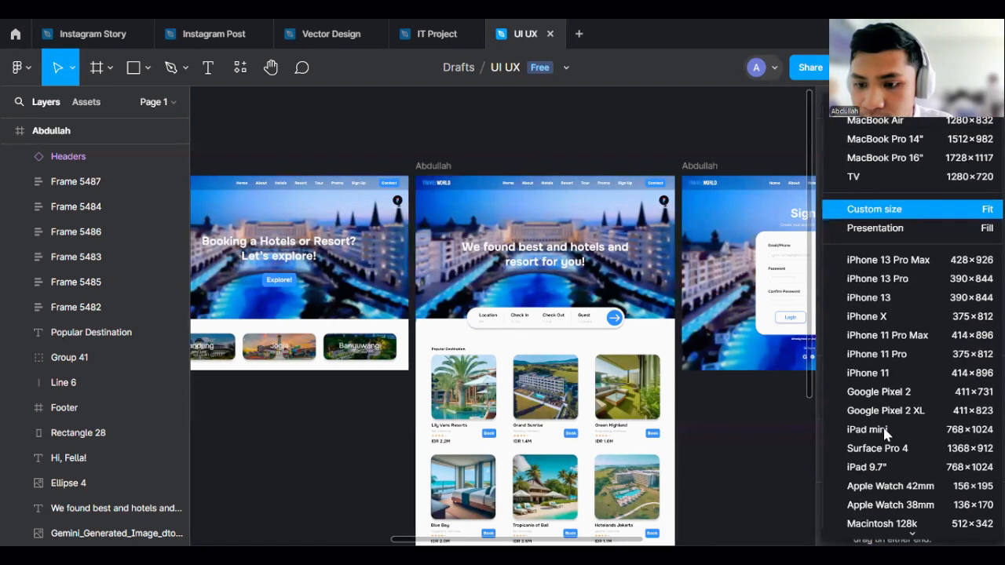
click(867, 211)
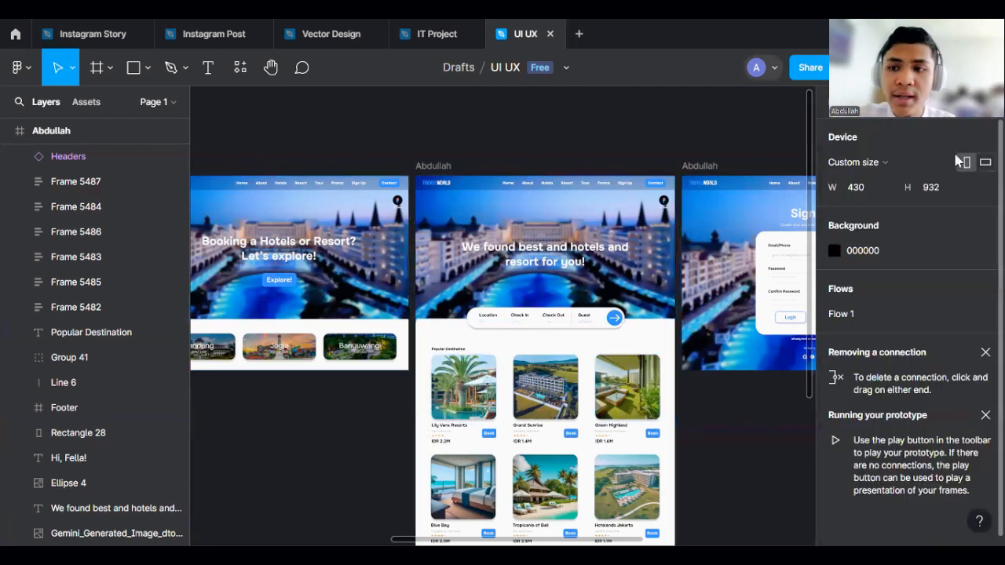
click(874, 163)
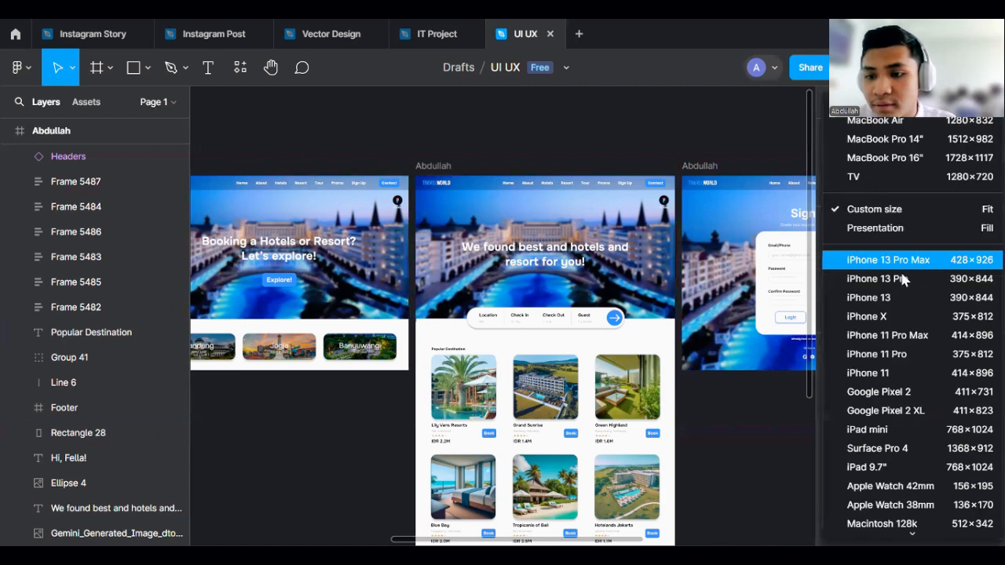
click(875, 206)
click(860, 188)
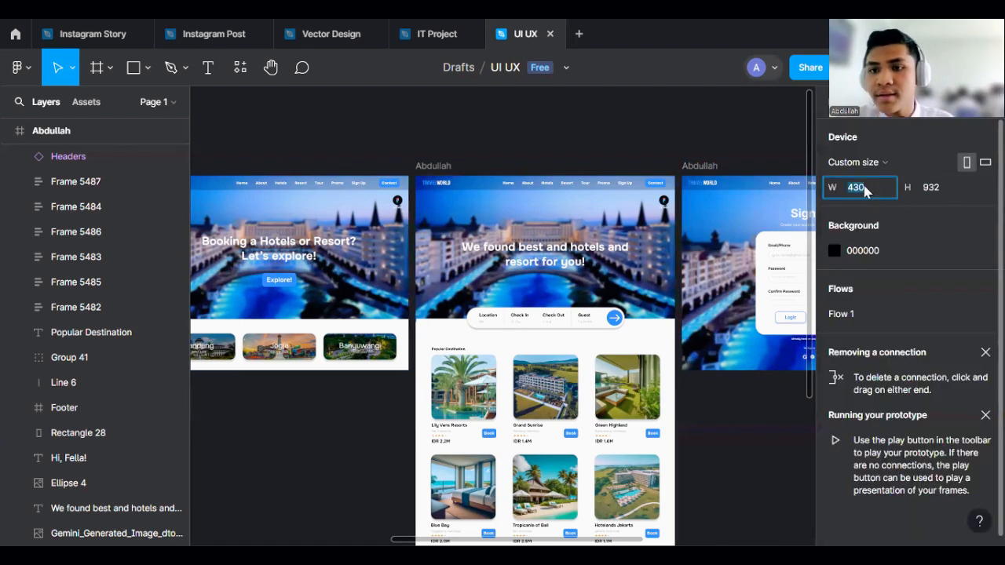
text(1)
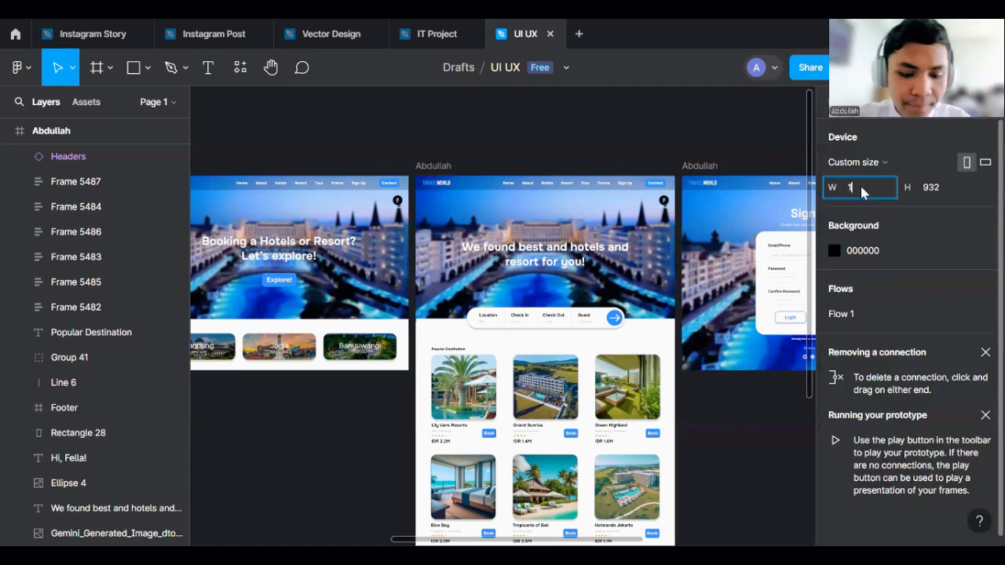
text(440)
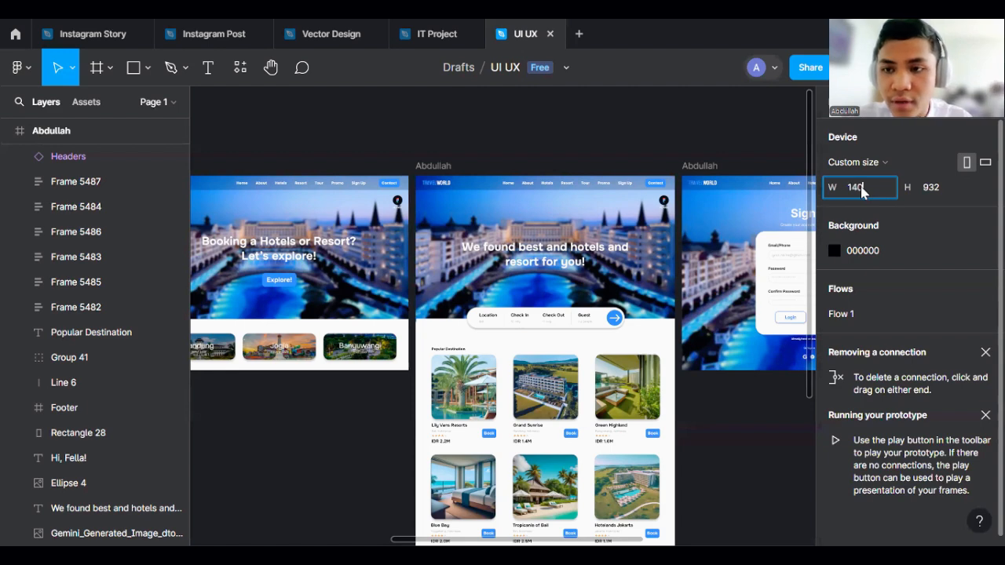
key(Return)
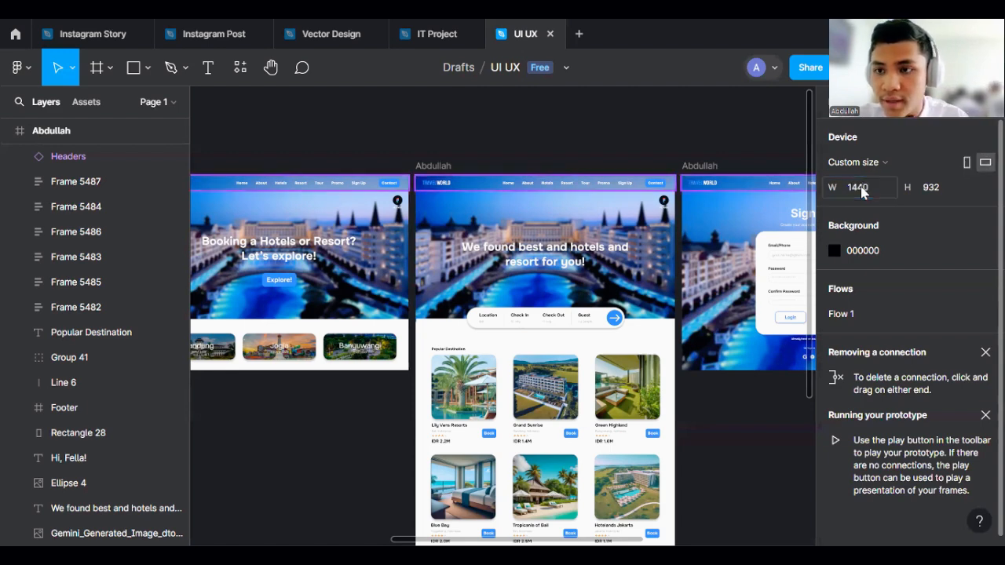
- Set the prototype device height to 1080 to match the page frames
click(929, 188)
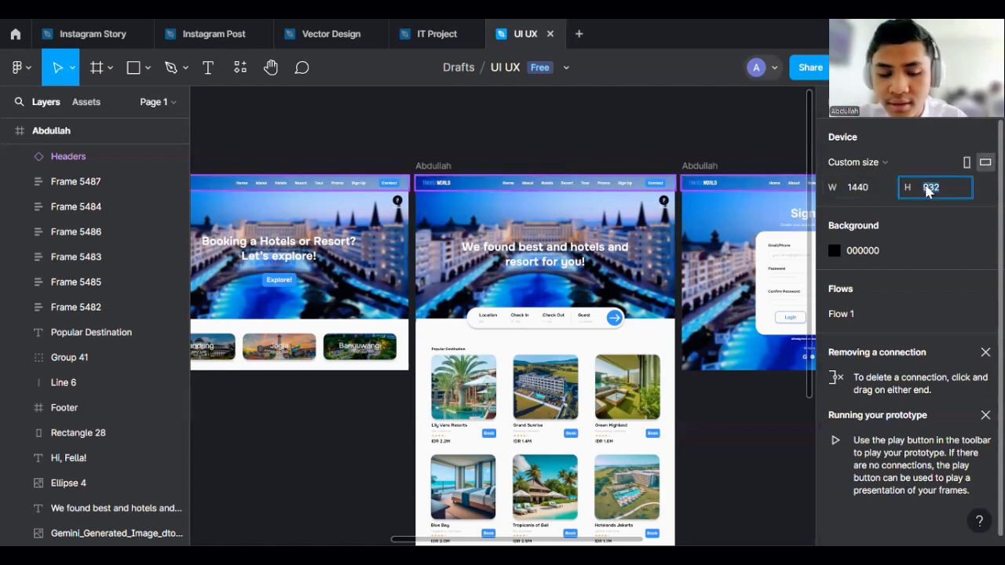
click(759, 150)
scroll(449, 175, down, 3)
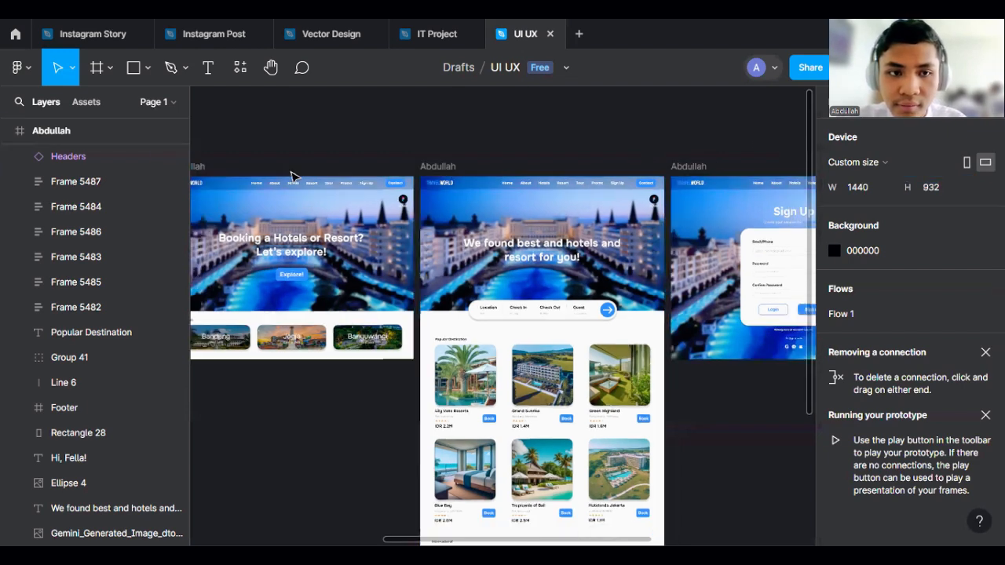
click(279, 168)
click(844, 102)
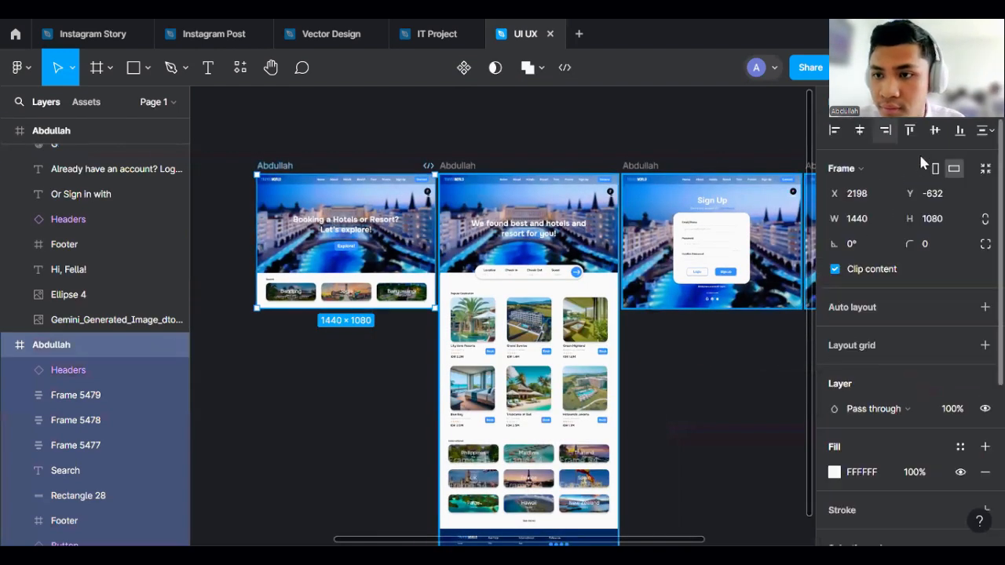
click(886, 102)
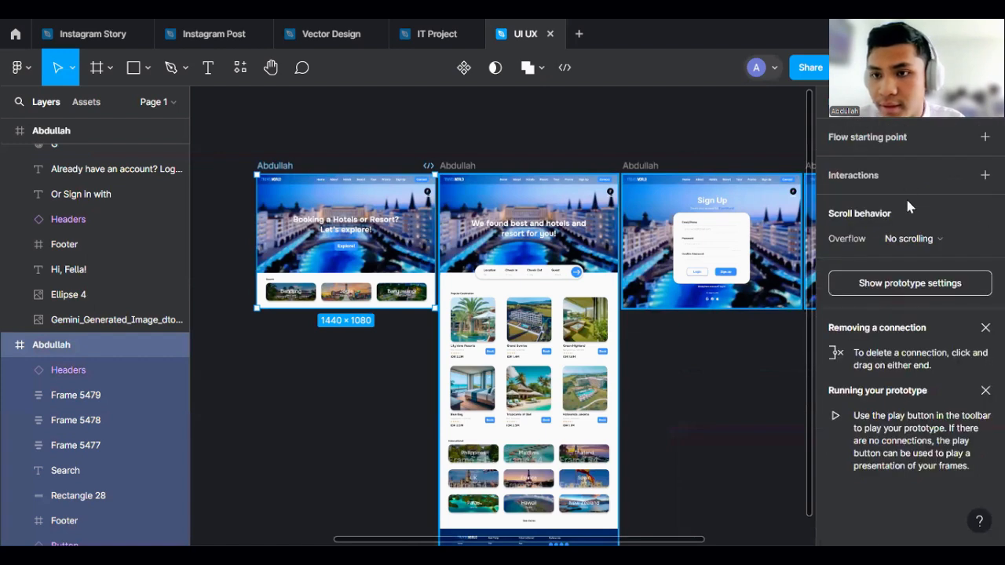
click(458, 141)
click(925, 193)
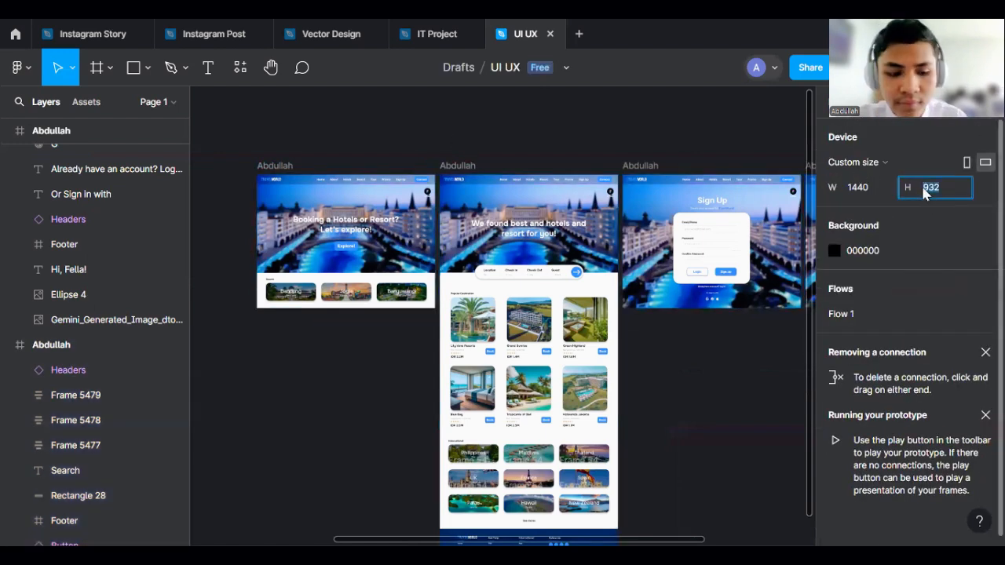
text(1080)
key(Return)
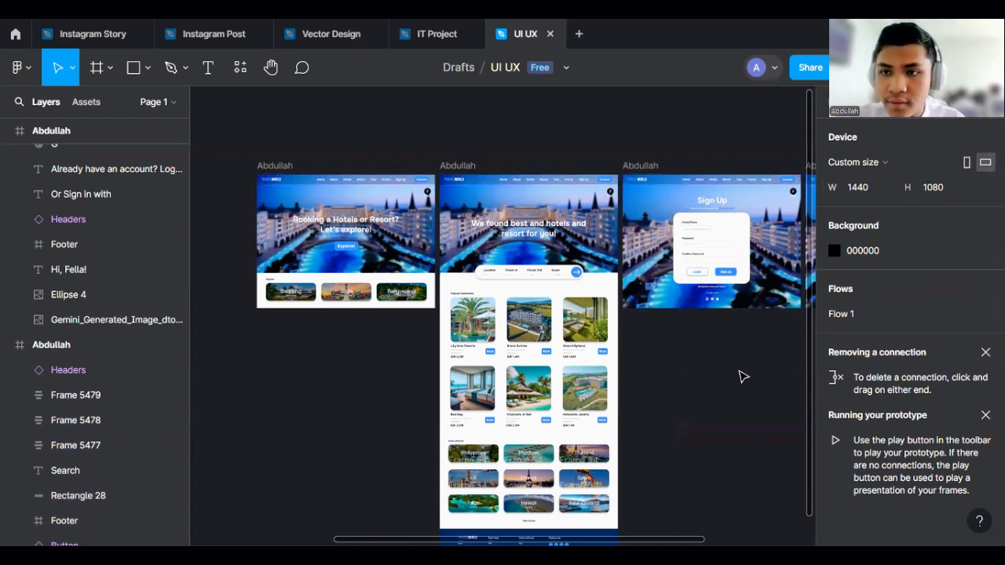
- Link the Explore! button on the home page to the search results frame with a click interaction
scroll(224, 202, up, 3)
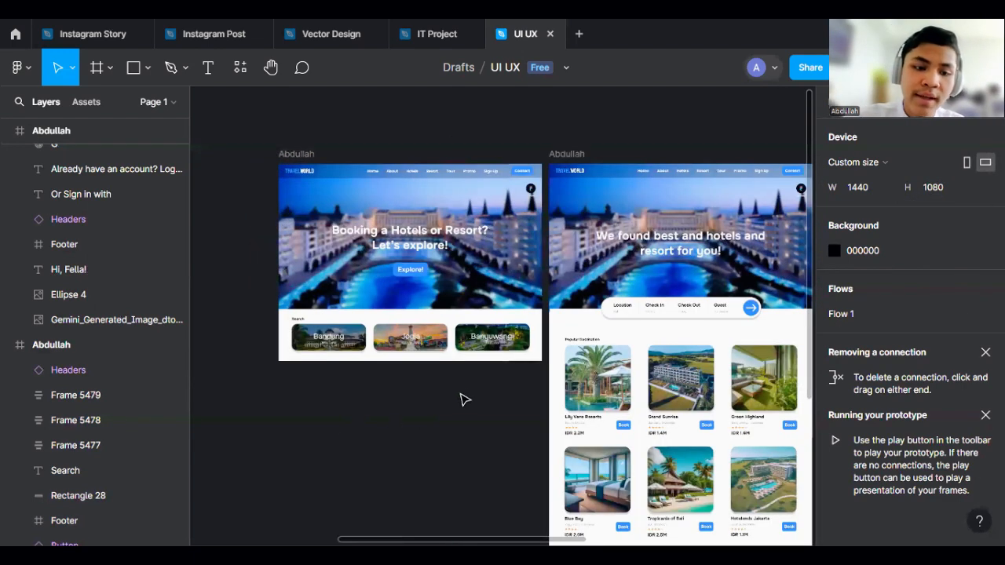
scroll(377, 149, up, 5)
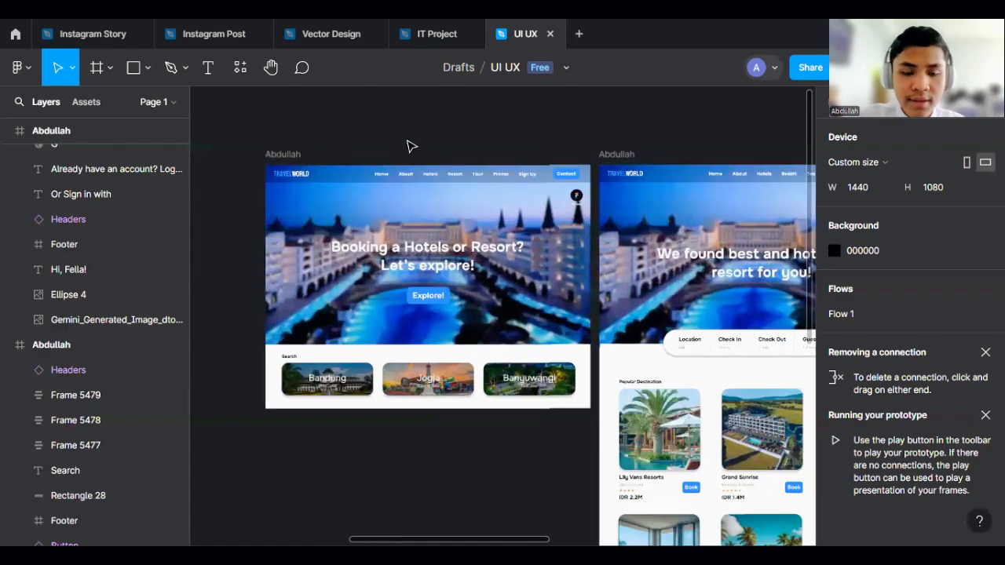
scroll(345, 146, up, 2)
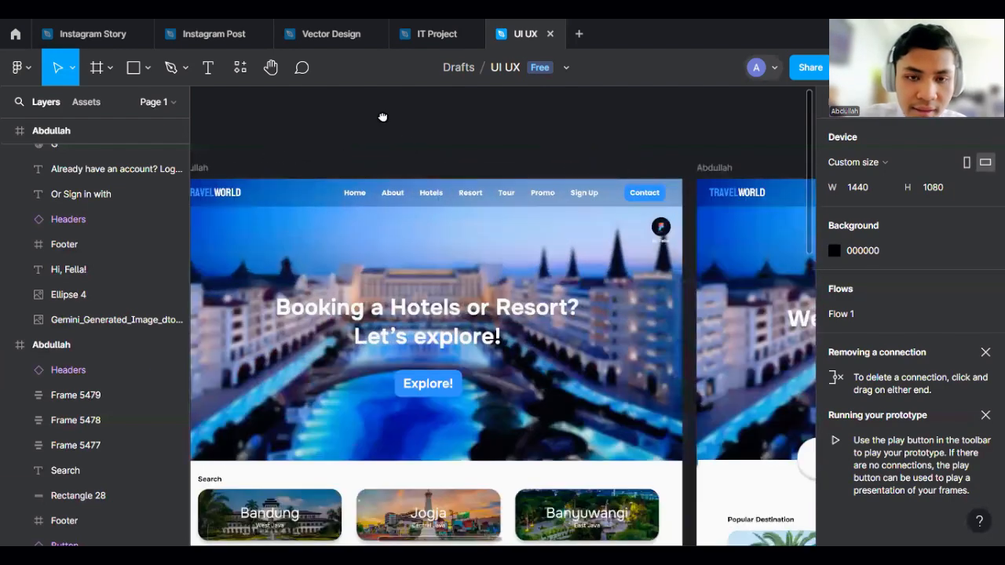
scroll(381, 117, down, 4)
scroll(474, 295, up, 2)
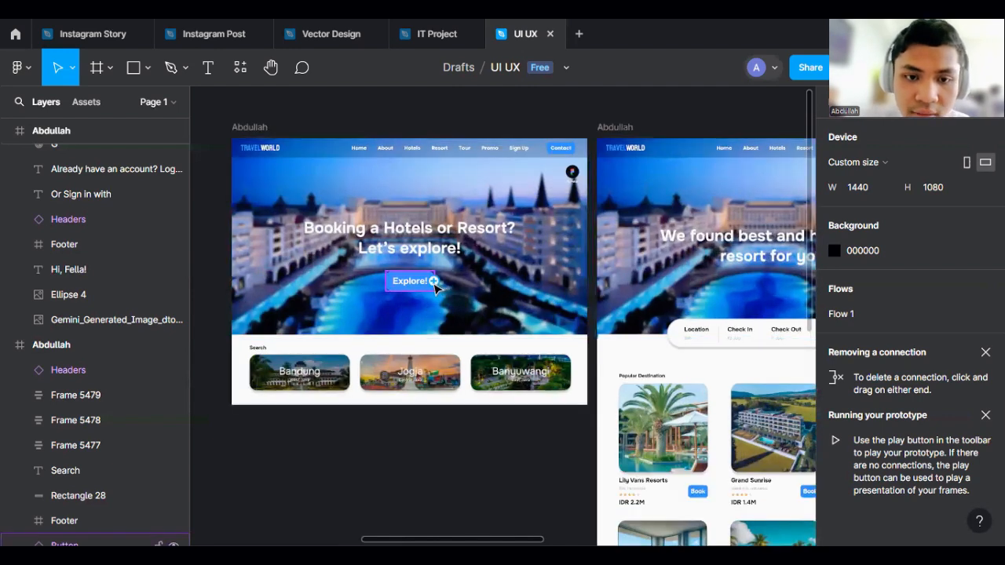
scroll(359, 417, down, 3)
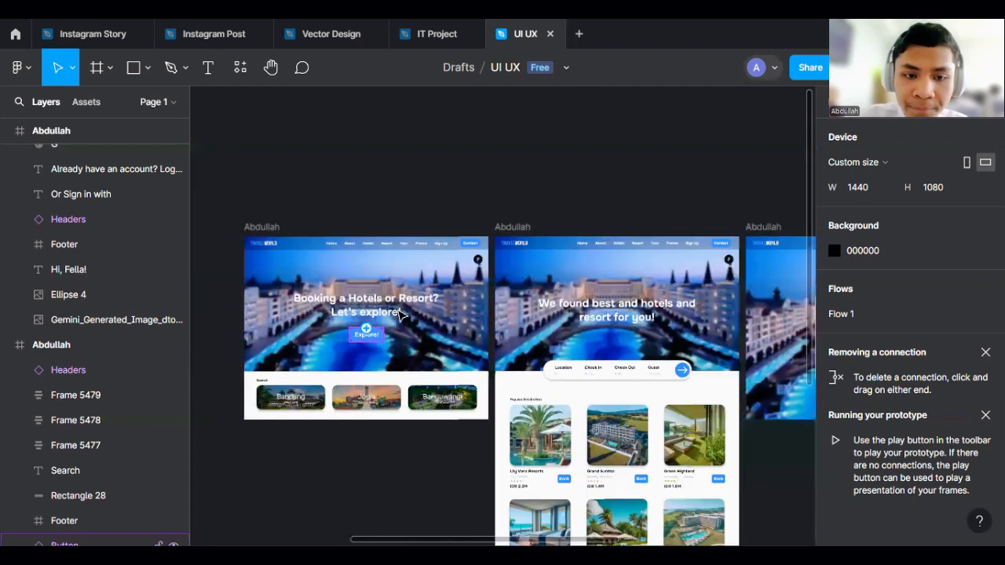
scroll(377, 352, up, 2)
click(374, 352)
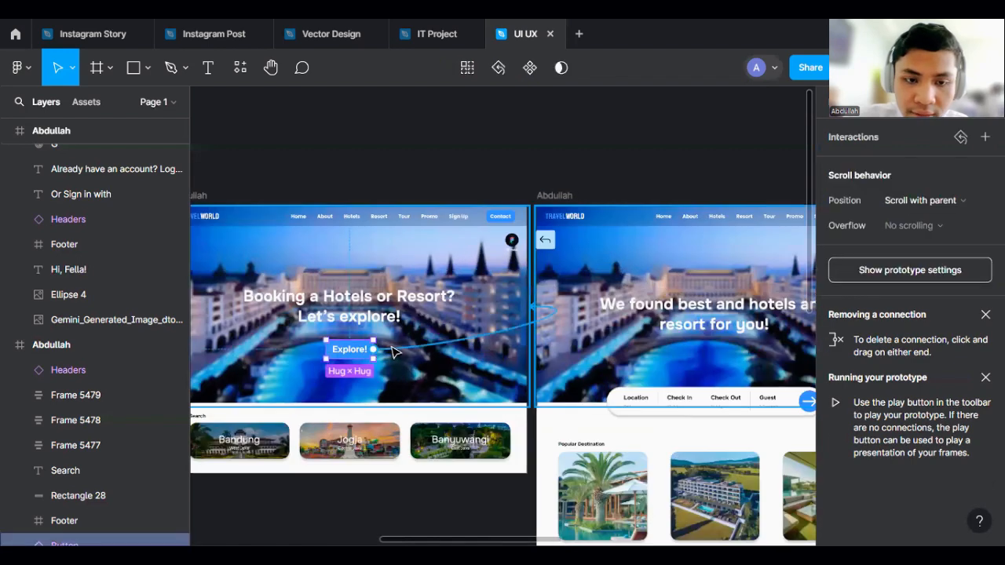
drag(450, 343, 577, 279)
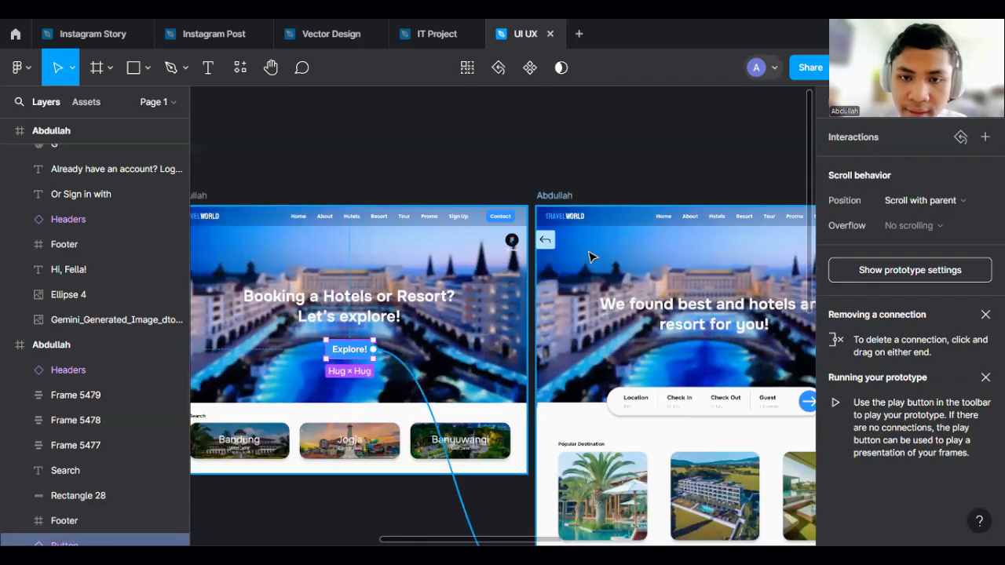
drag(582, 342, 587, 340)
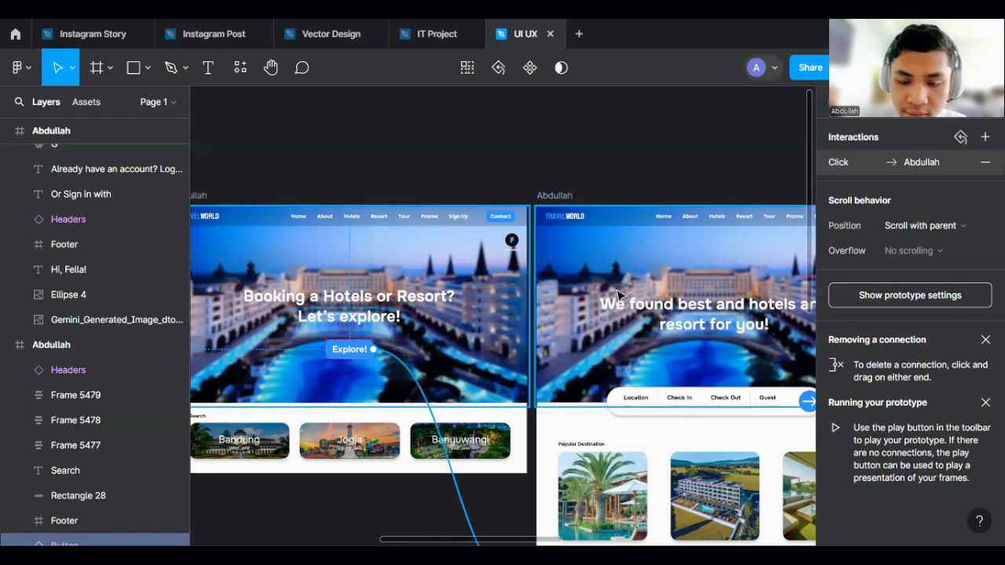
- Set the Explore! button's transition animation to Dissolve
scroll(628, 200, down, 3)
scroll(597, 393, down, 2)
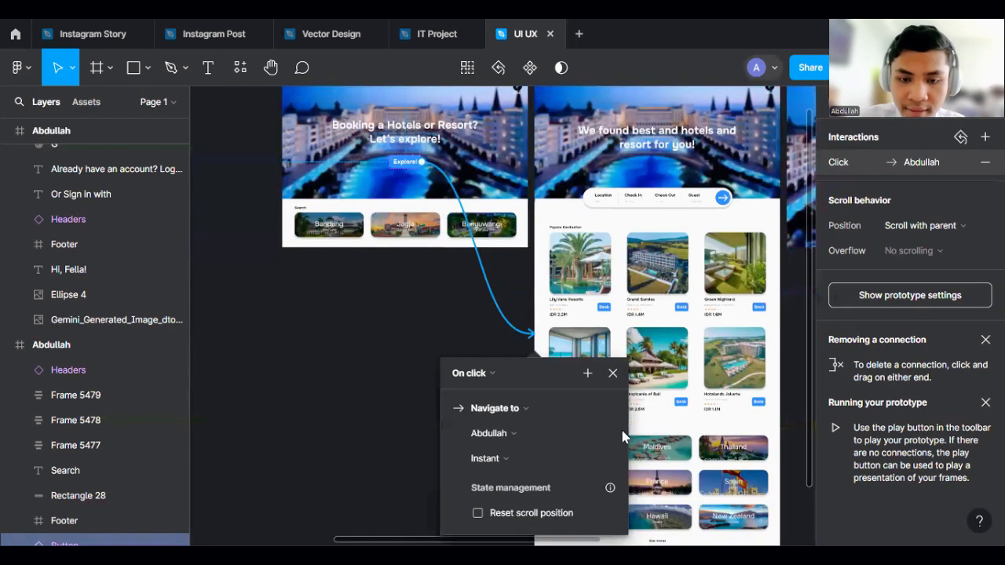
scroll(599, 449, up, 2)
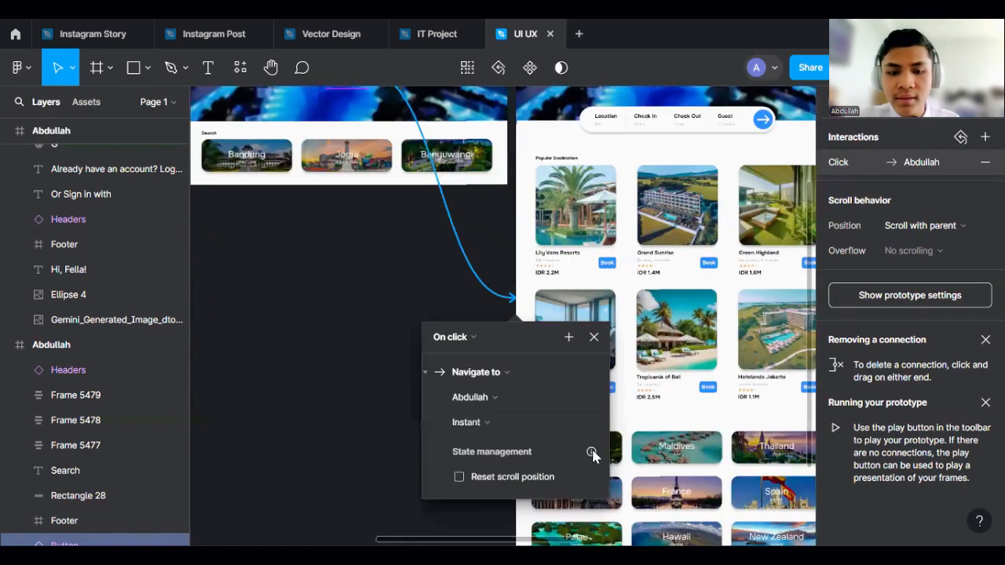
click(501, 422)
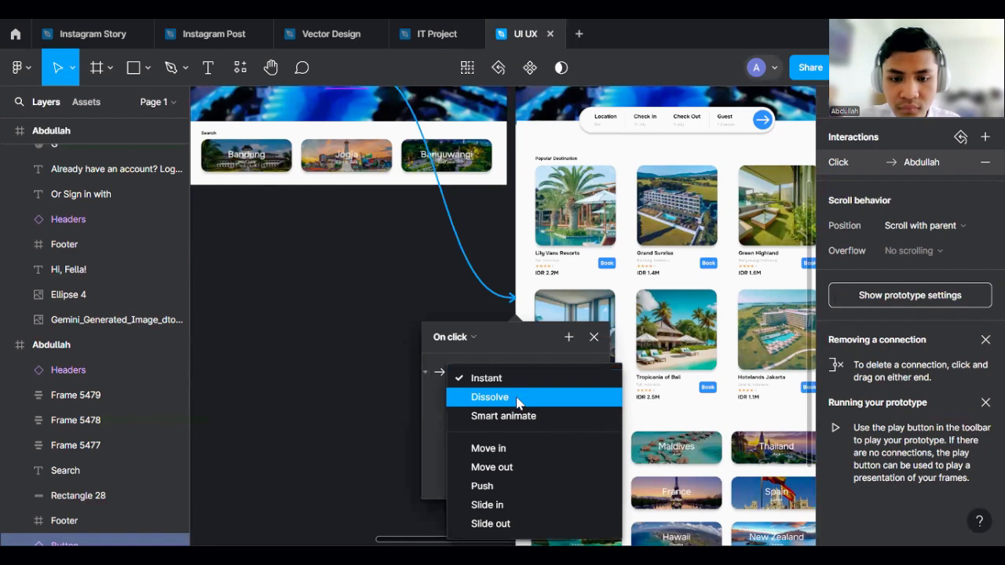
click(517, 398)
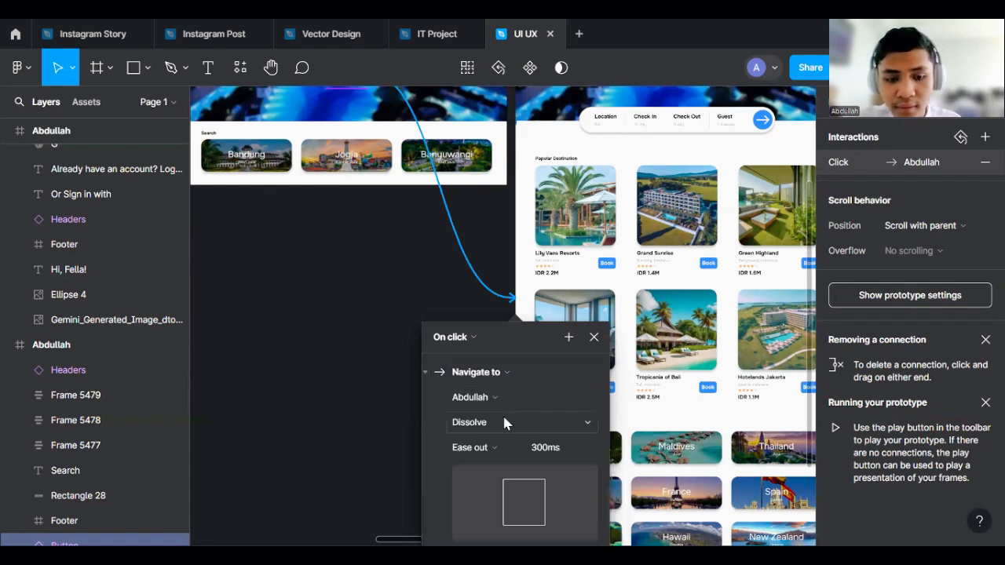
- Try to set the Dissolve transition duration to 100 ms
click(504, 424)
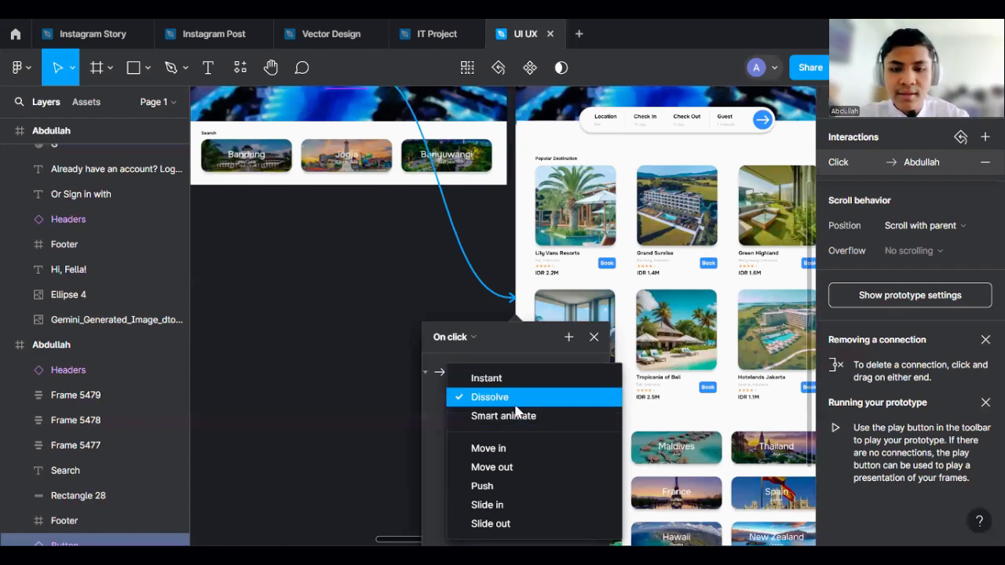
click(513, 402)
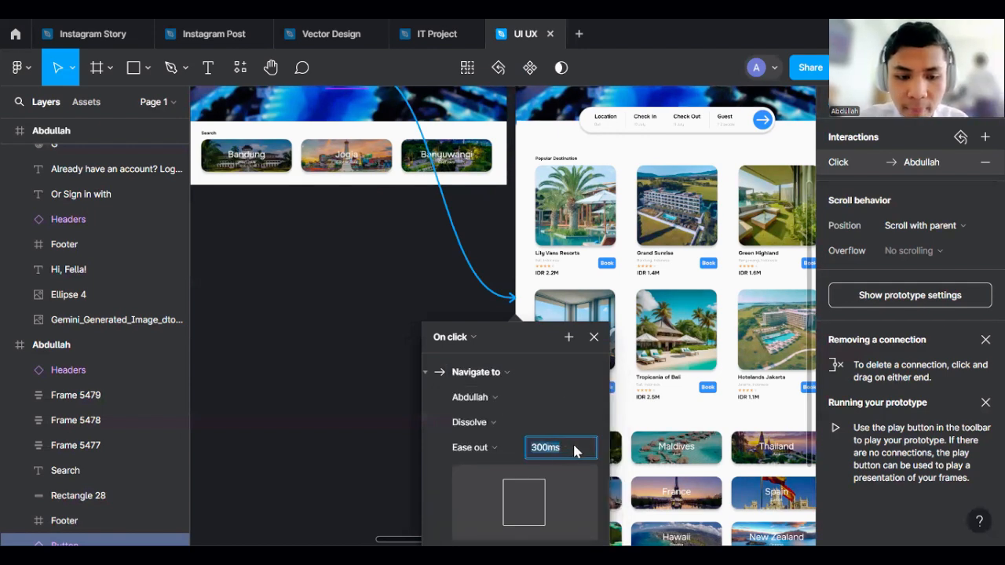
text(100)
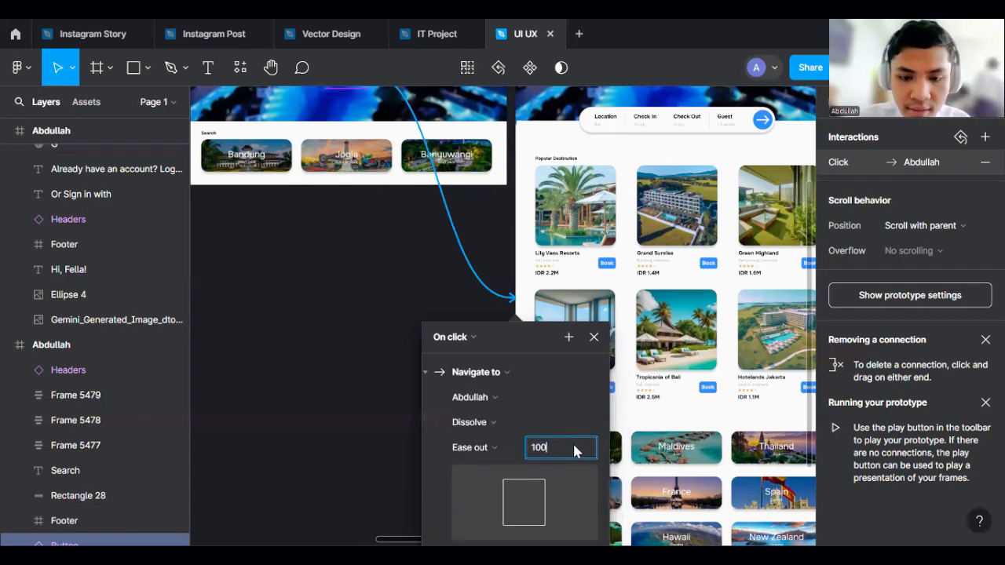
text(M)
key(Return)
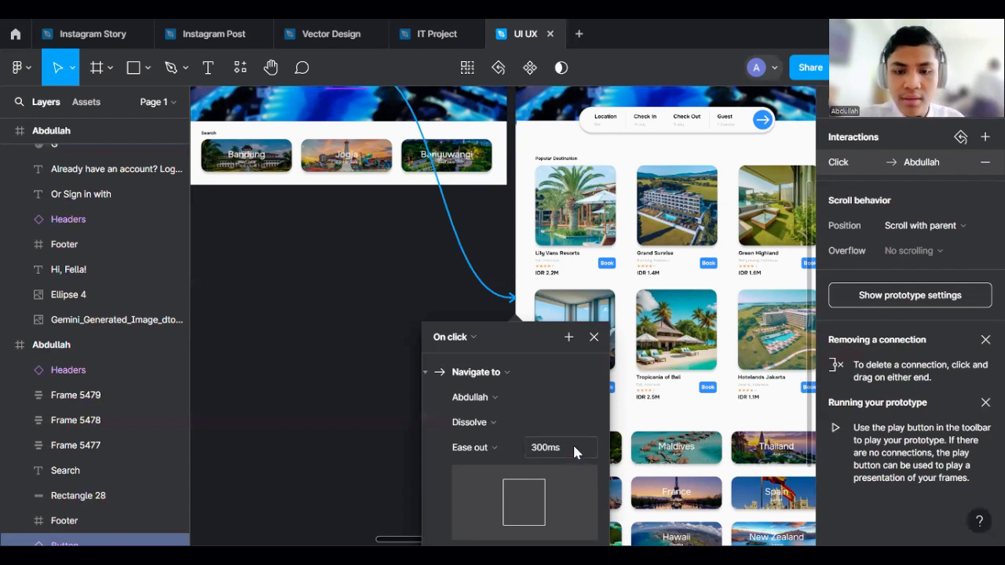
- Try to set the Dissolve transition duration to 200 ms and close the interaction settings
click(573, 448)
text(200)
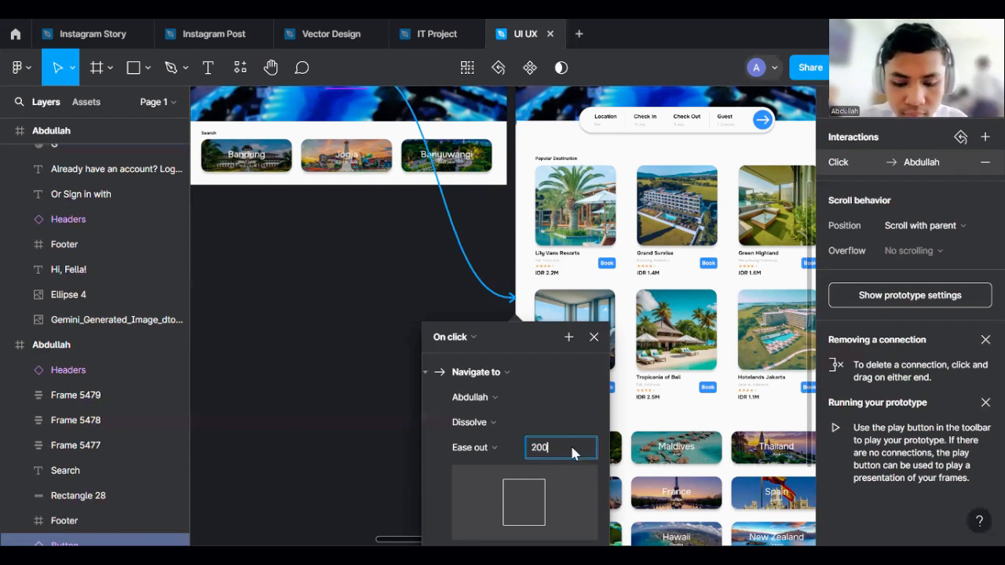
text(M)
key(Return)
scroll(338, 350, down, 1)
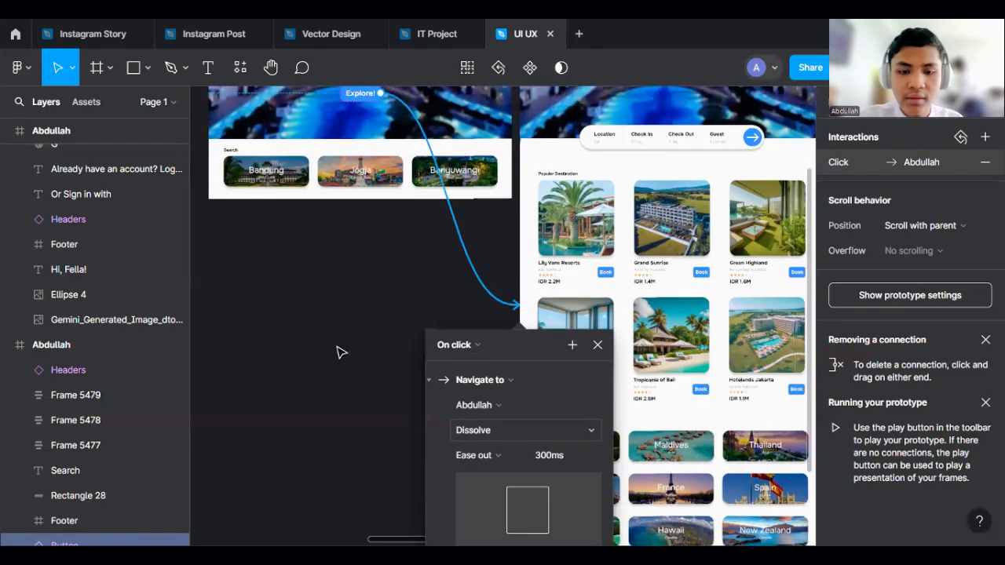
scroll(341, 352, down, 3)
click(377, 361)
- Add a flow starting point to the home page frame and name it Flow 1
scroll(377, 361, down, 3)
scroll(460, 235, up, 4)
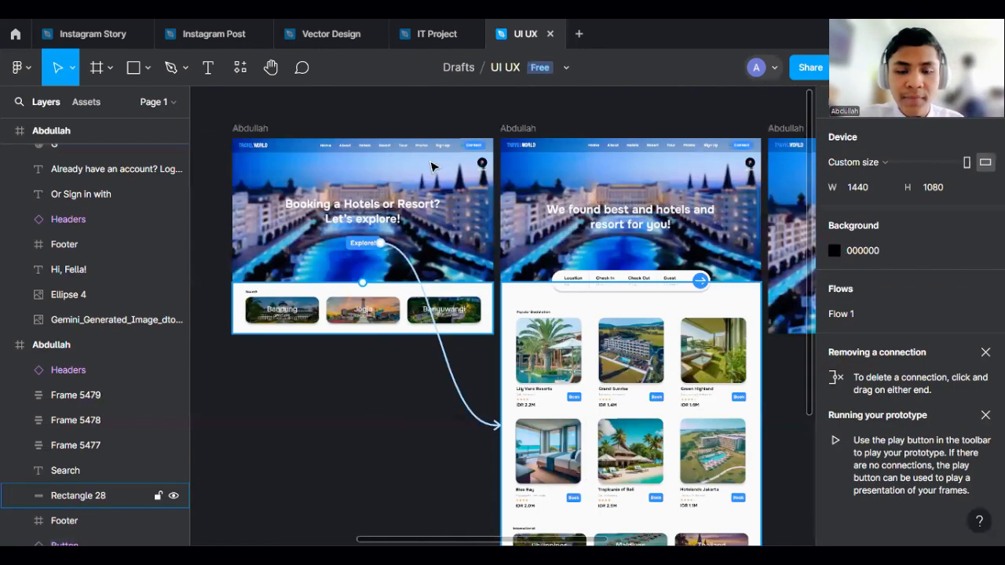
scroll(449, 134, up, 3)
scroll(463, 131, down, 2)
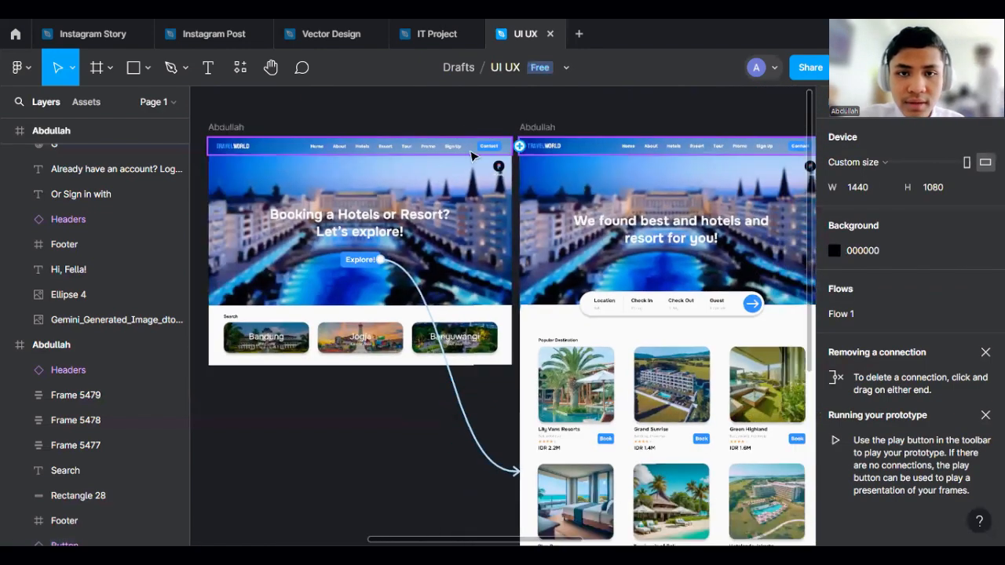
scroll(395, 130, up, 1)
scroll(493, 170, up, 3)
scroll(426, 146, down, 2)
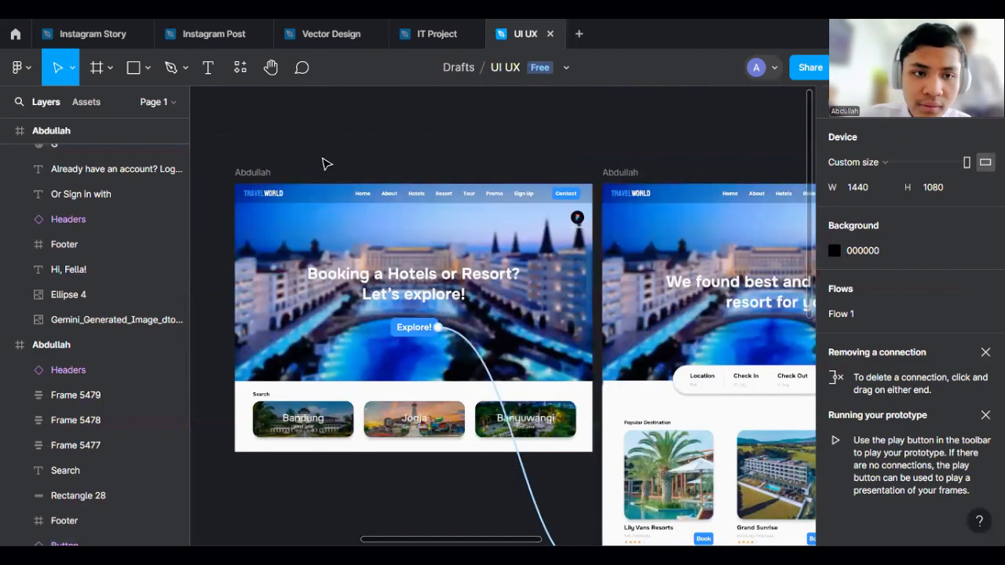
click(258, 172)
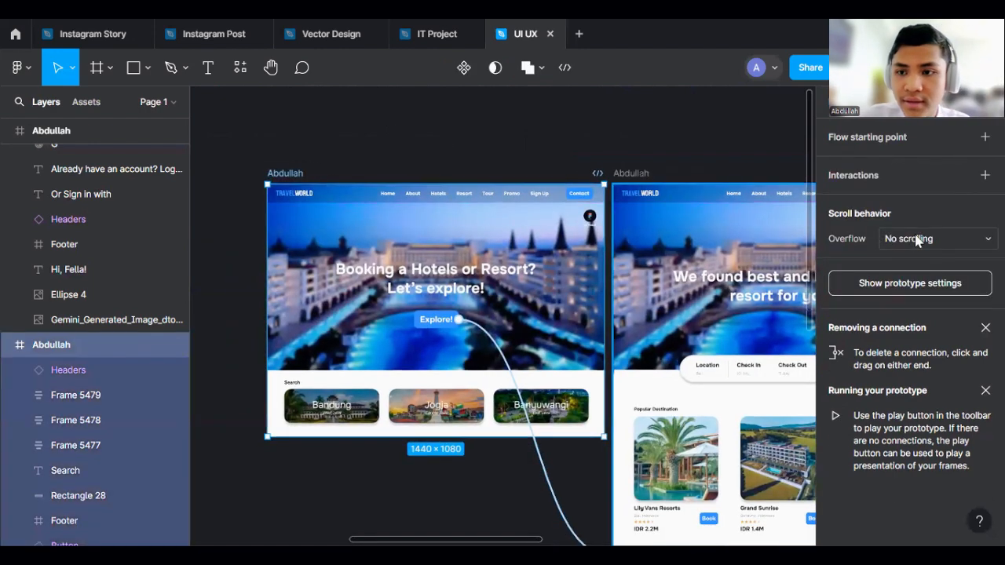
click(984, 139)
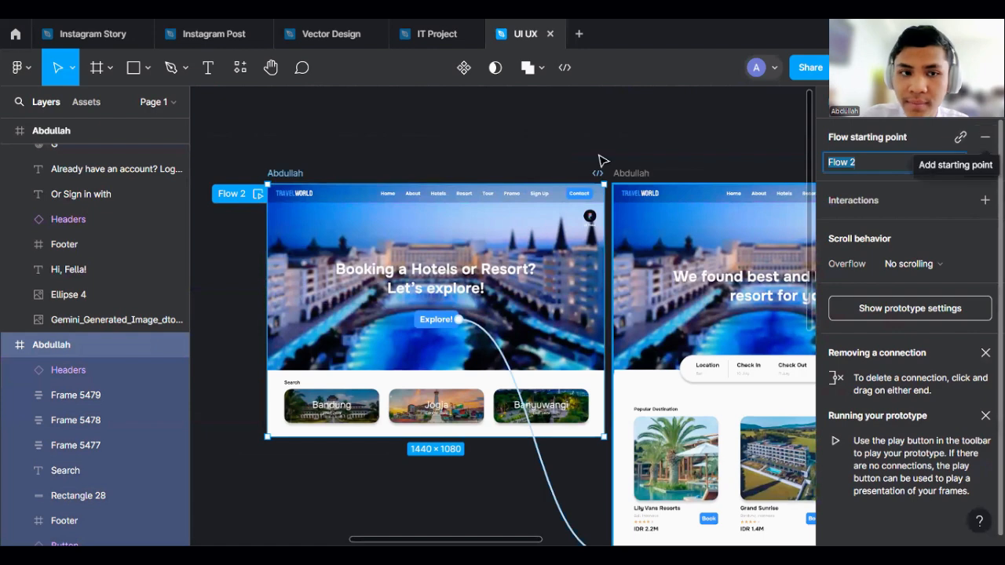
click(874, 161)
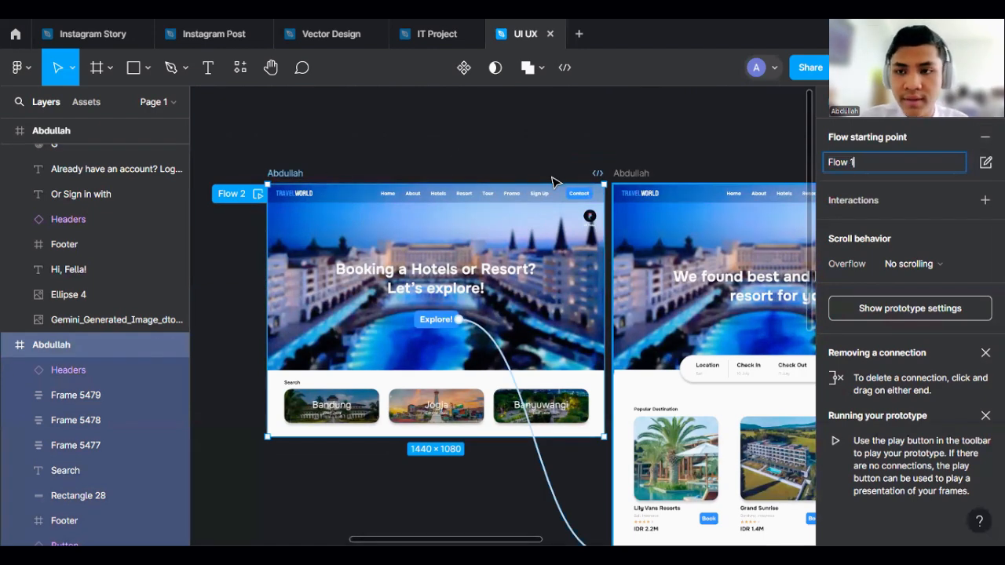
text(1)
key(Return)
click(499, 171)
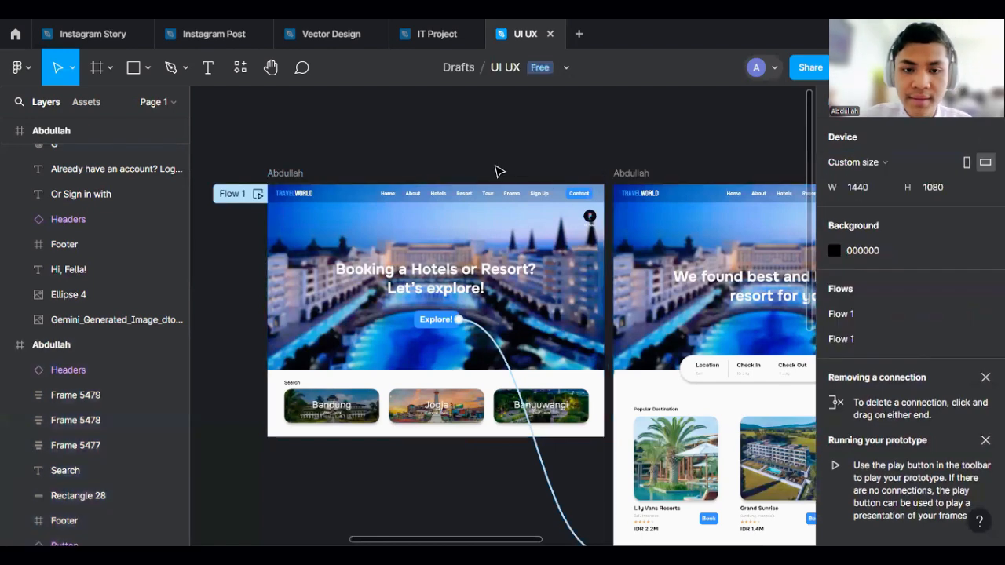
- Try to link the home page's Home menu item to the search results frame
scroll(471, 169, up, 2)
scroll(282, 192, up, 3)
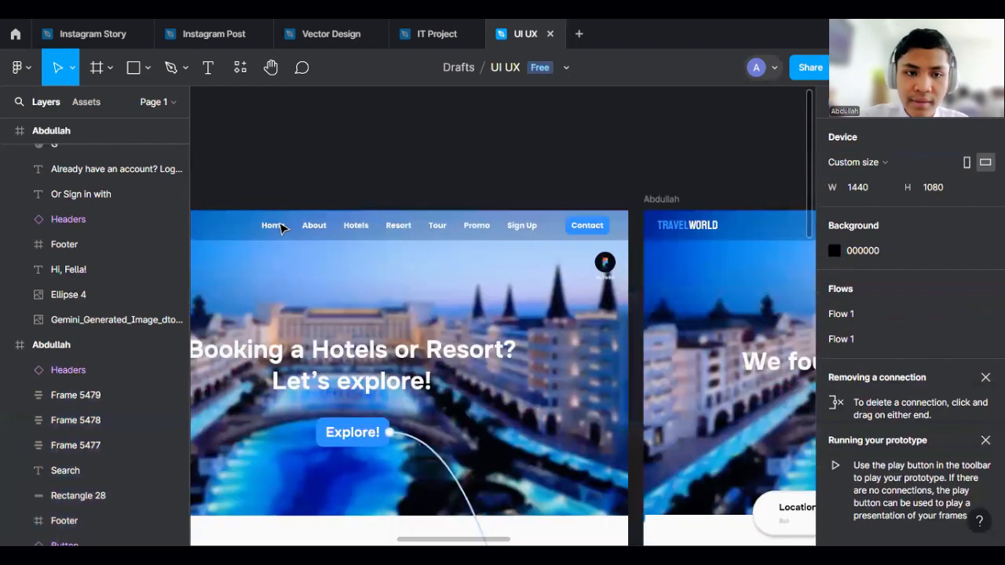
scroll(337, 189, down, 5)
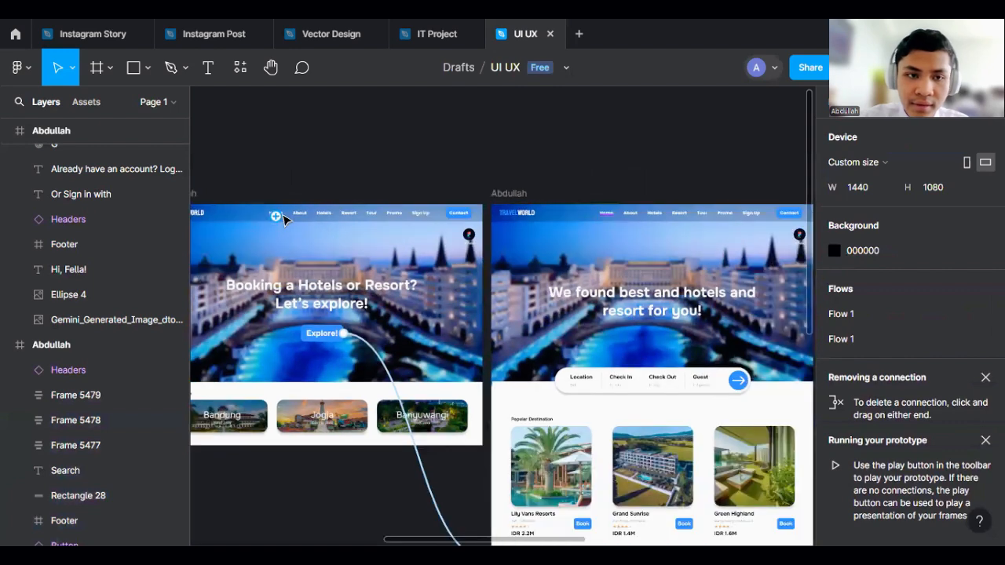
click(284, 219)
drag(465, 255, 536, 275)
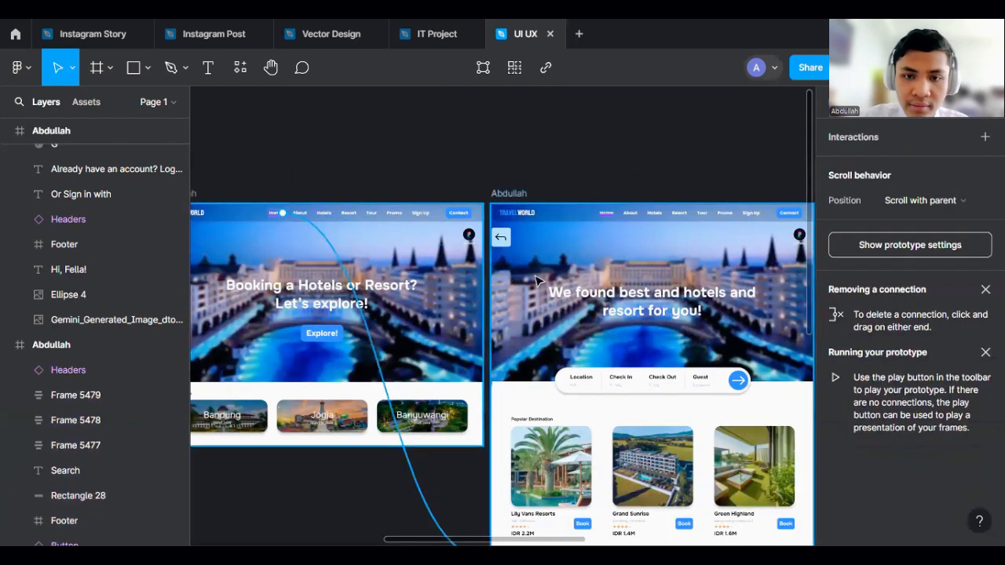
drag(621, 217, 435, 220)
click(503, 175)
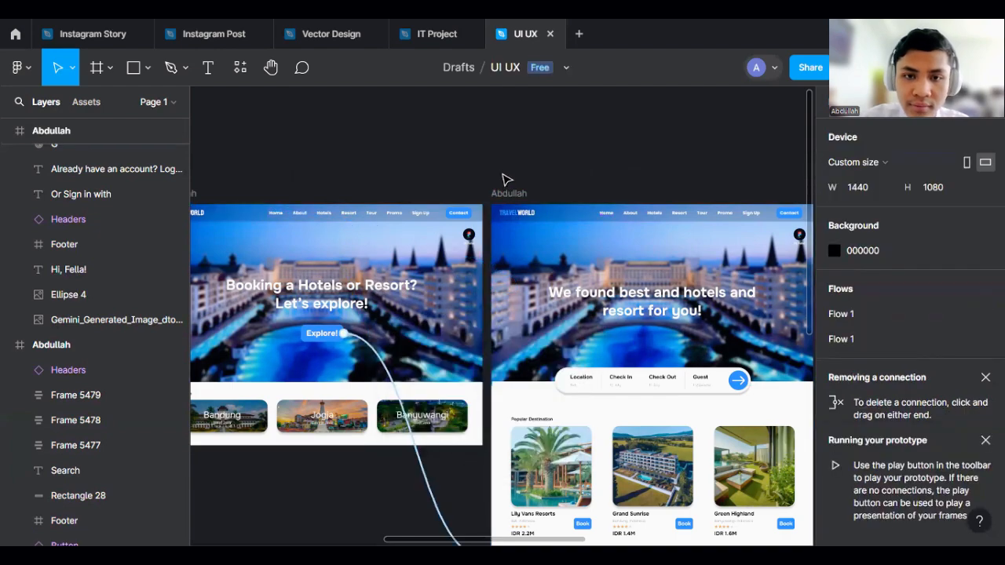
- Link the search results page's Home menu item back to the home page frame with a click interaction
scroll(558, 180, up, 3)
scroll(610, 188, down, 3)
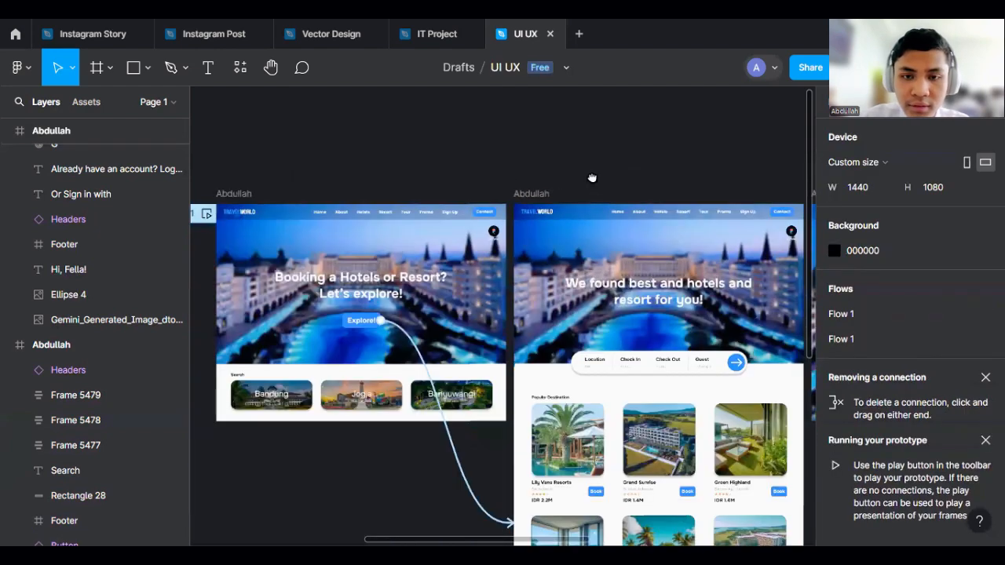
scroll(605, 188, up, 2)
scroll(671, 229, up, 3)
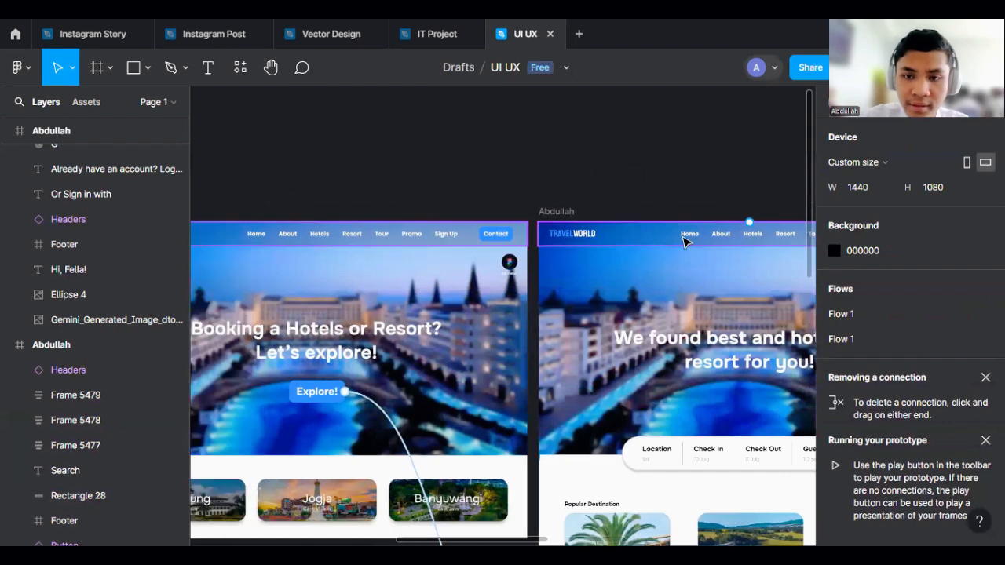
click(689, 234)
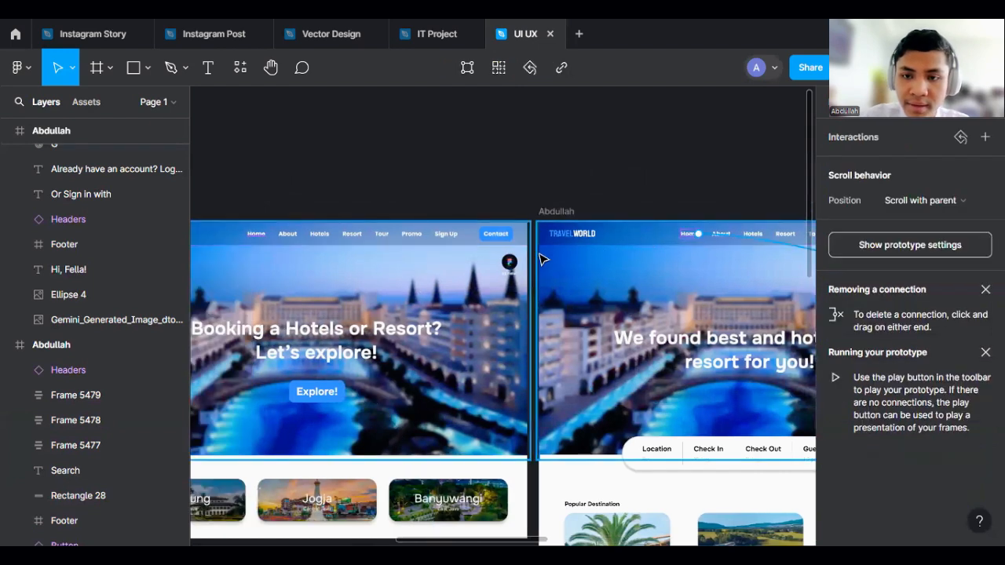
drag(542, 259, 519, 245)
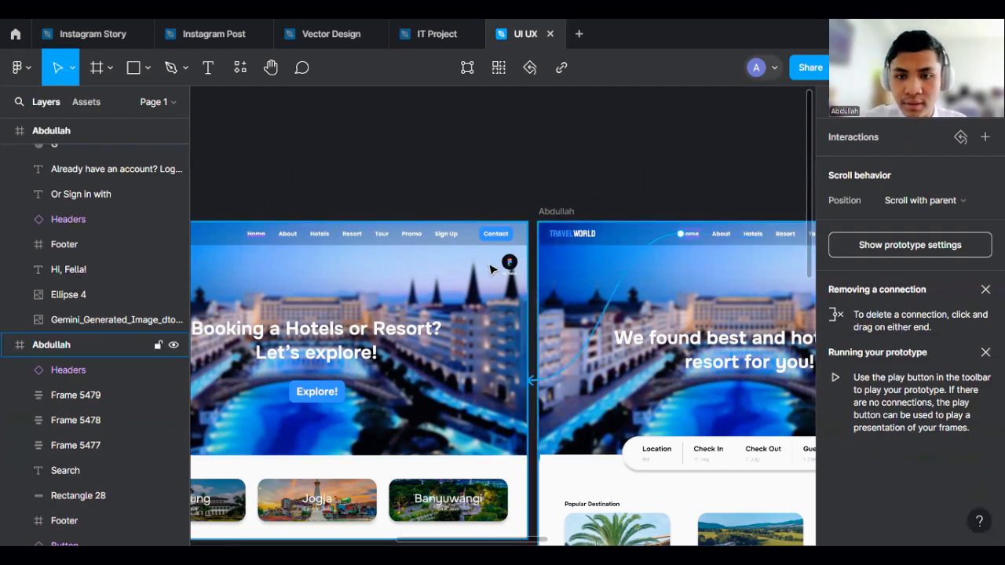
drag(472, 274, 472, 275)
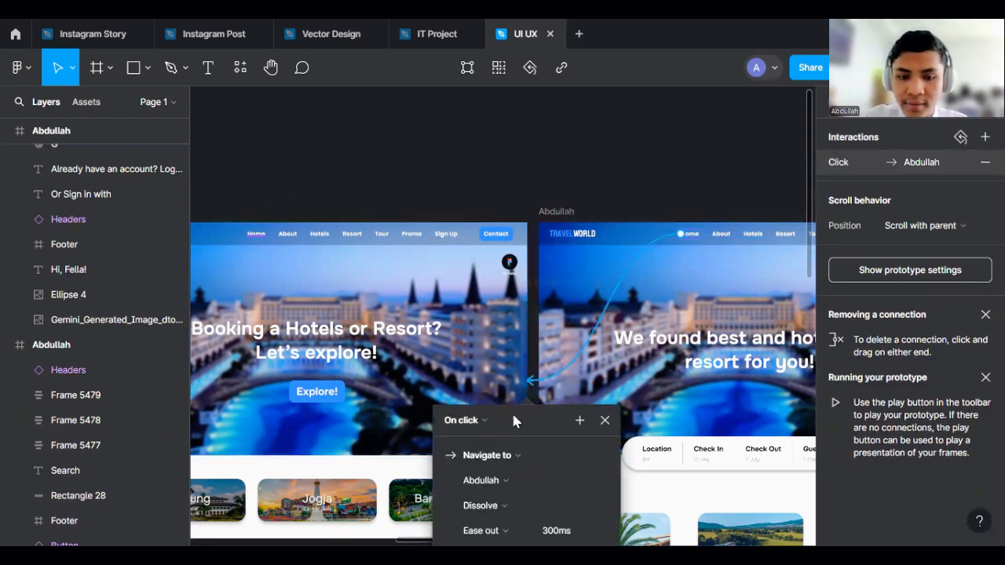
click(593, 190)
- Link the home page's Hotels menu item to the search results frame with a click interaction
scroll(550, 173, right, 3)
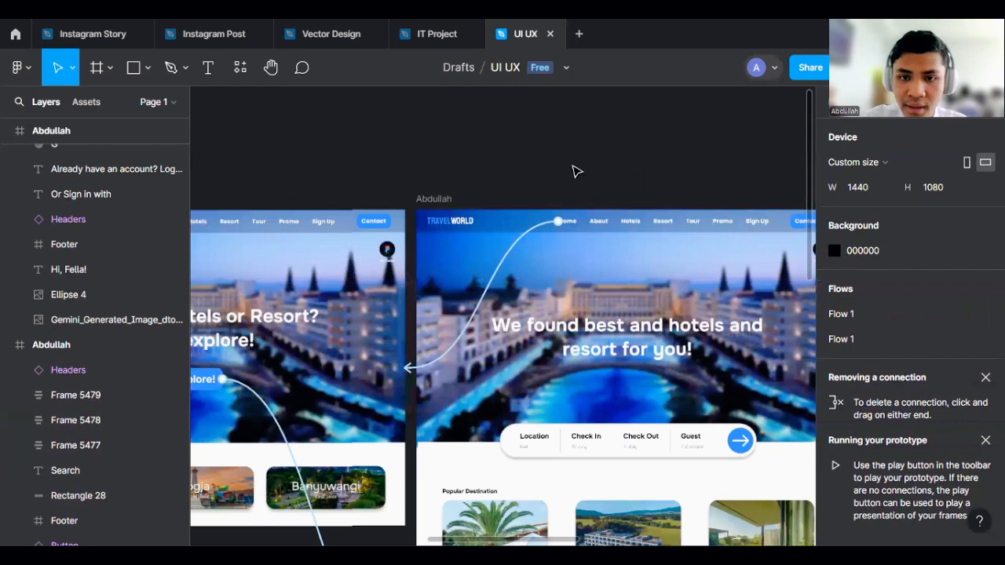
scroll(600, 157, right, 1)
scroll(237, 172, left, 1)
scroll(364, 150, left, 1)
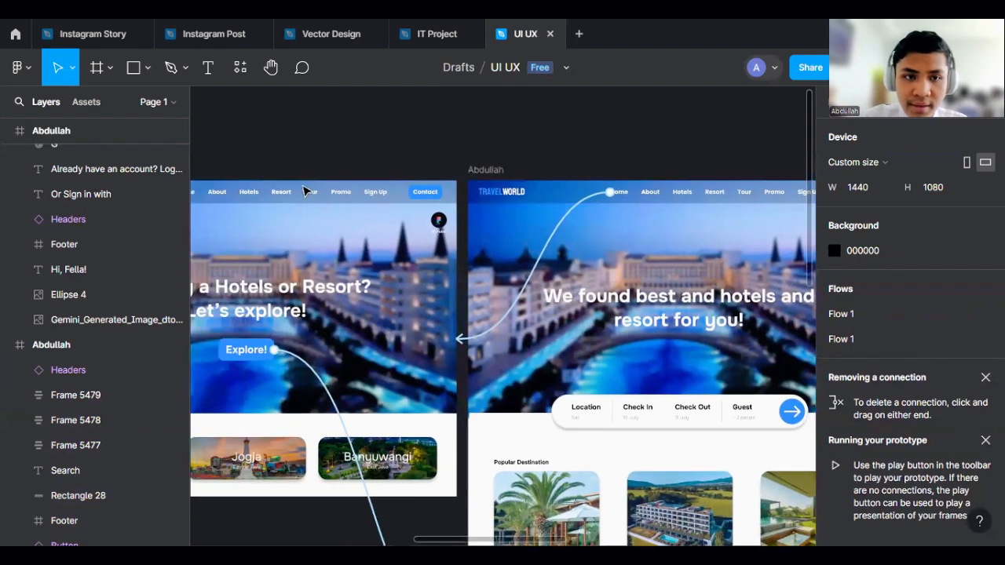
scroll(305, 192, down, 3)
click(259, 198)
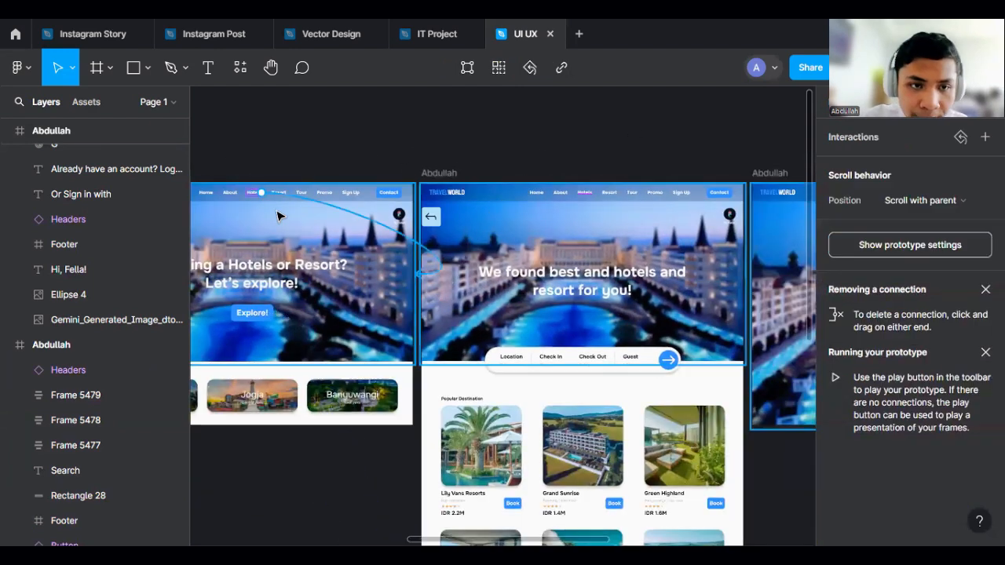
drag(382, 272, 465, 302)
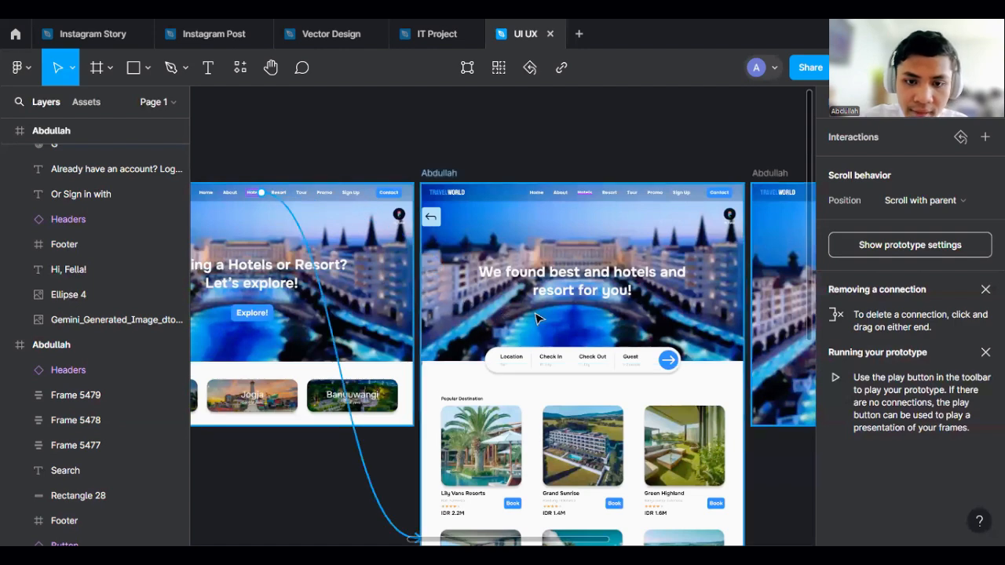
drag(541, 292, 540, 292)
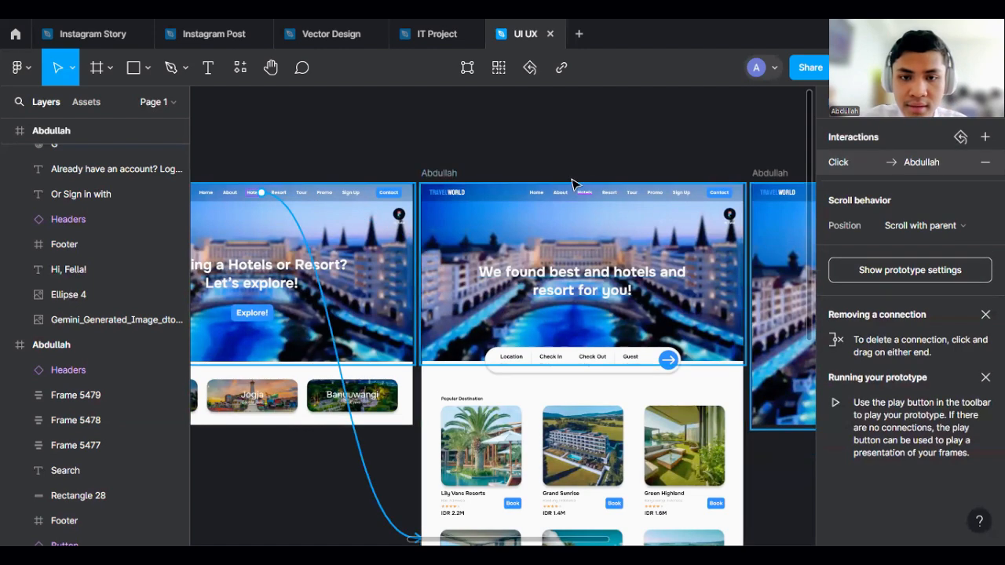
scroll(609, 173, down, 5)
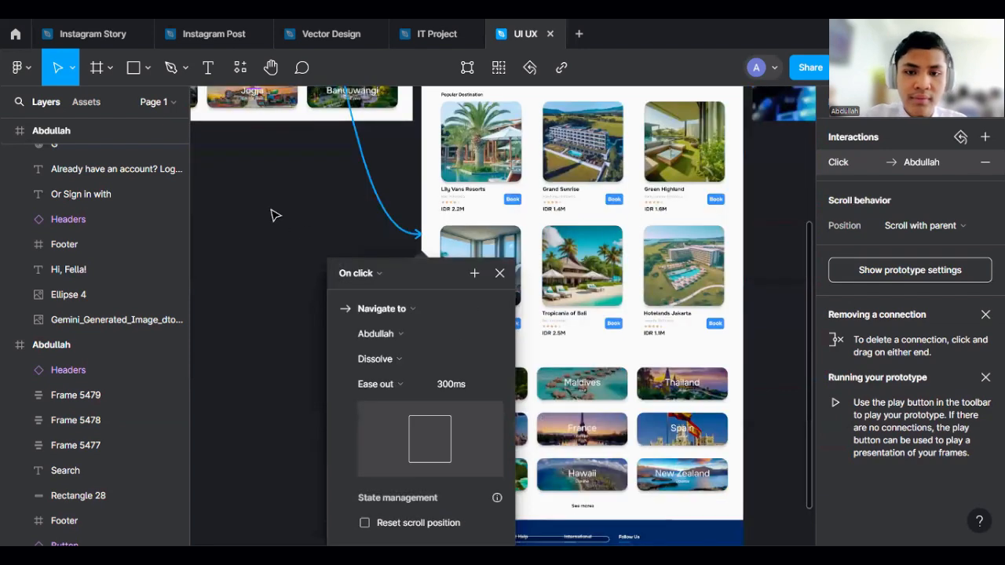
click(281, 324)
- Set the transition of the search results page's Home link to Dissolve
scroll(281, 325, up, 4)
click(432, 141)
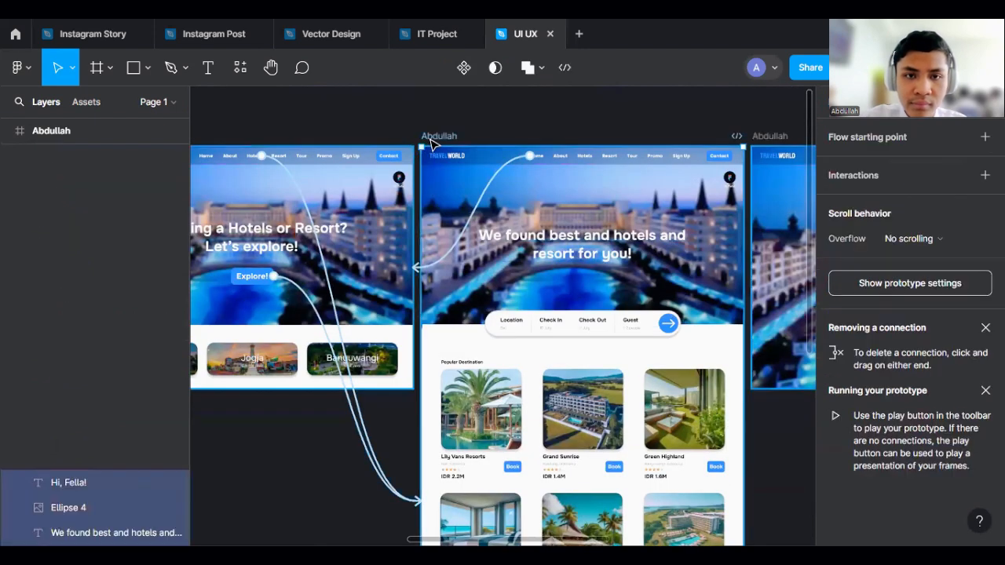
click(491, 128)
click(534, 155)
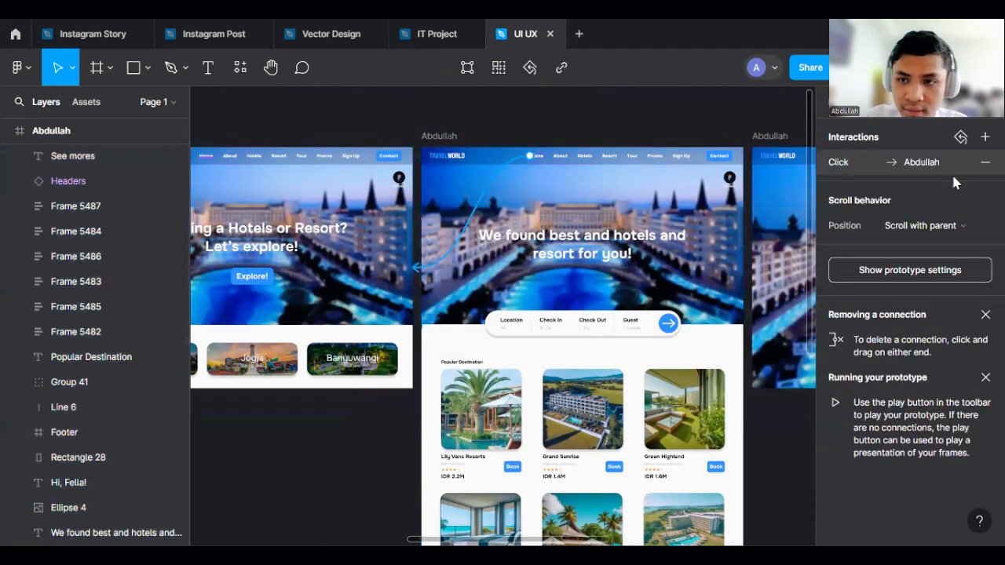
click(952, 173)
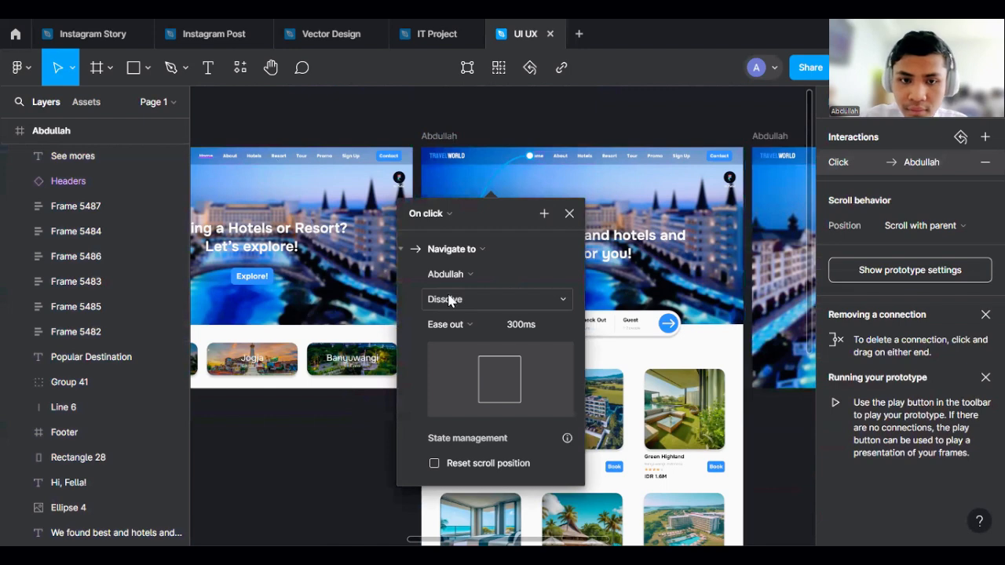
click(450, 300)
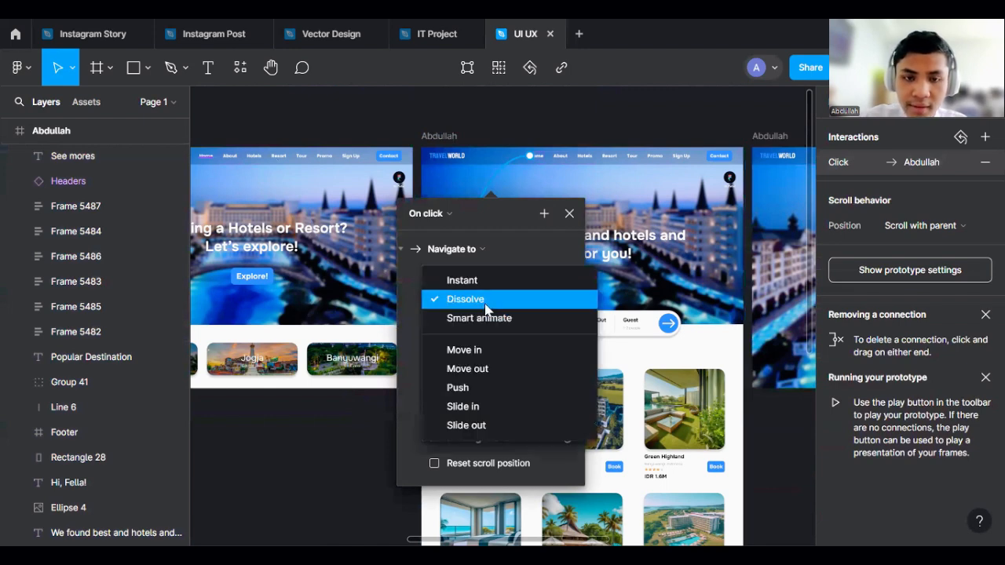
click(486, 307)
click(606, 124)
- Link the search results page's Sign Up menu item to the Sign Up frame with a click interaction
scroll(606, 324, down, 2)
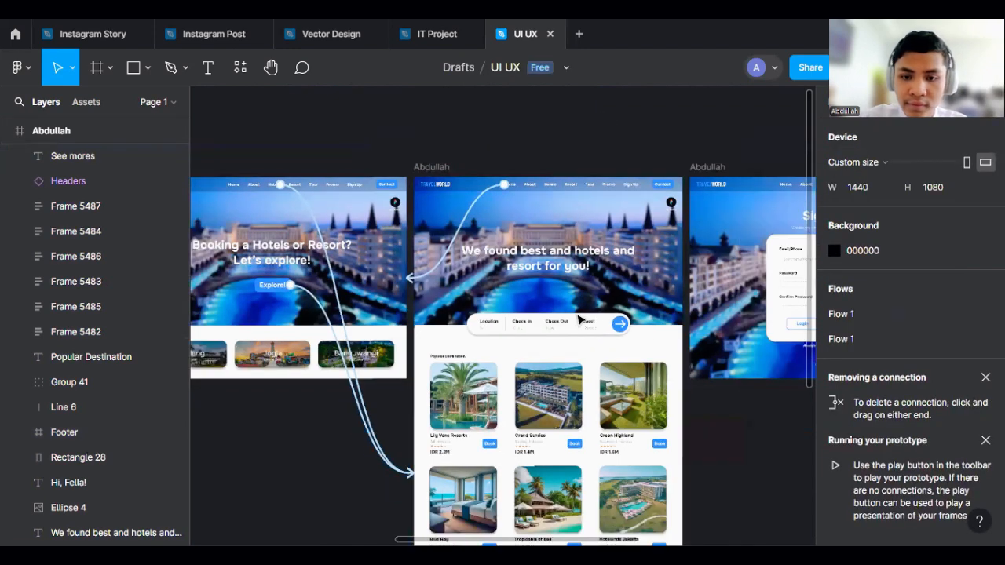
scroll(579, 320, down, 3)
scroll(359, 141, up, 3)
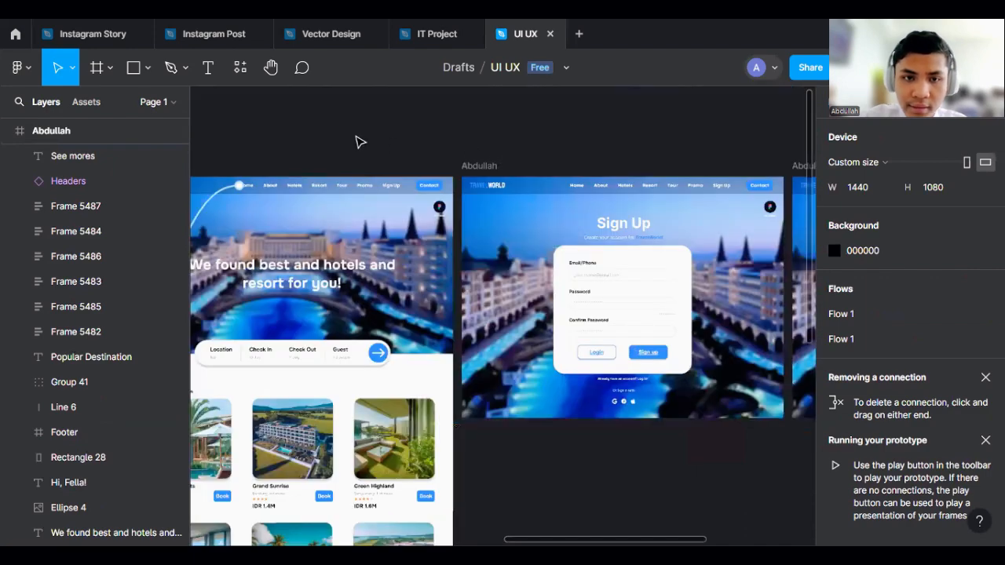
scroll(359, 142, down, 1)
scroll(361, 139, up, 4)
scroll(438, 163, down, 3)
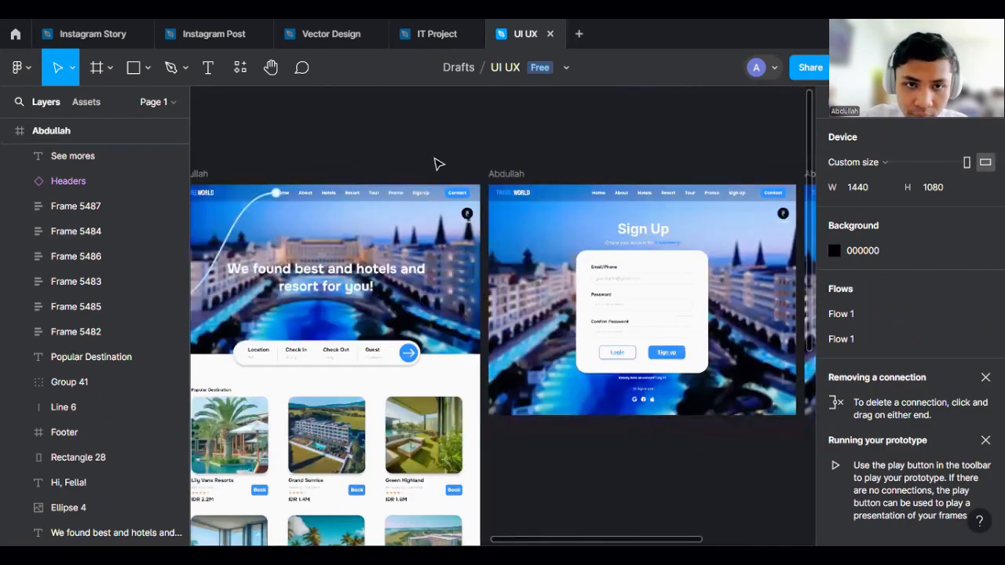
scroll(431, 202, up, 3)
scroll(337, 165, down, 4)
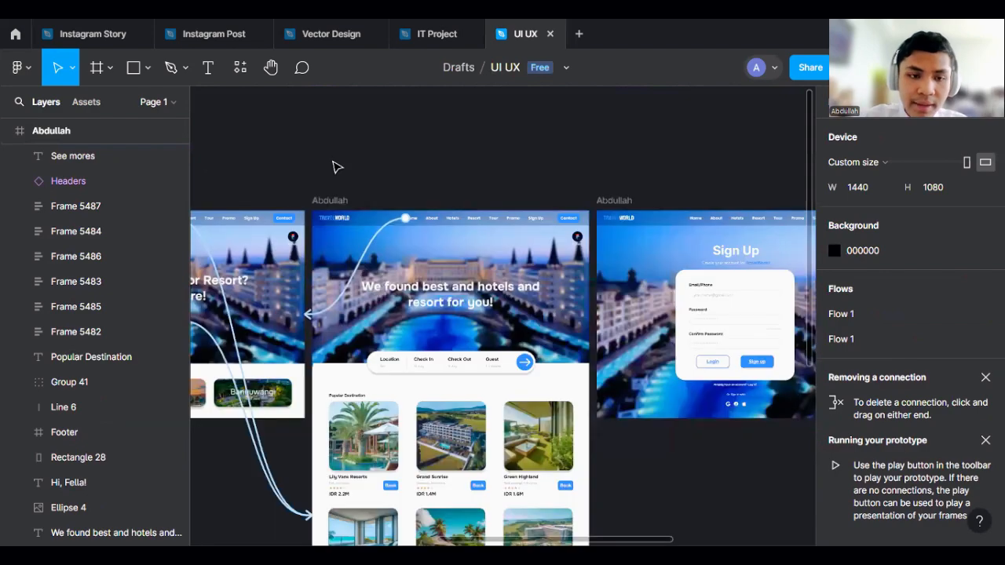
scroll(312, 209, up, 2)
scroll(253, 225, up, 3)
scroll(262, 198, down, 4)
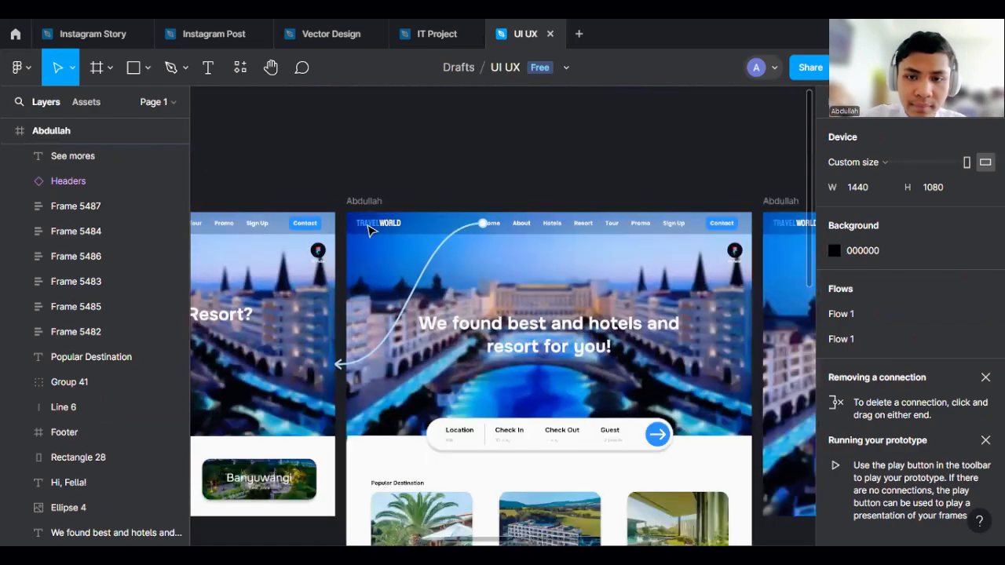
scroll(772, 271, up, 3)
scroll(577, 328, down, 5)
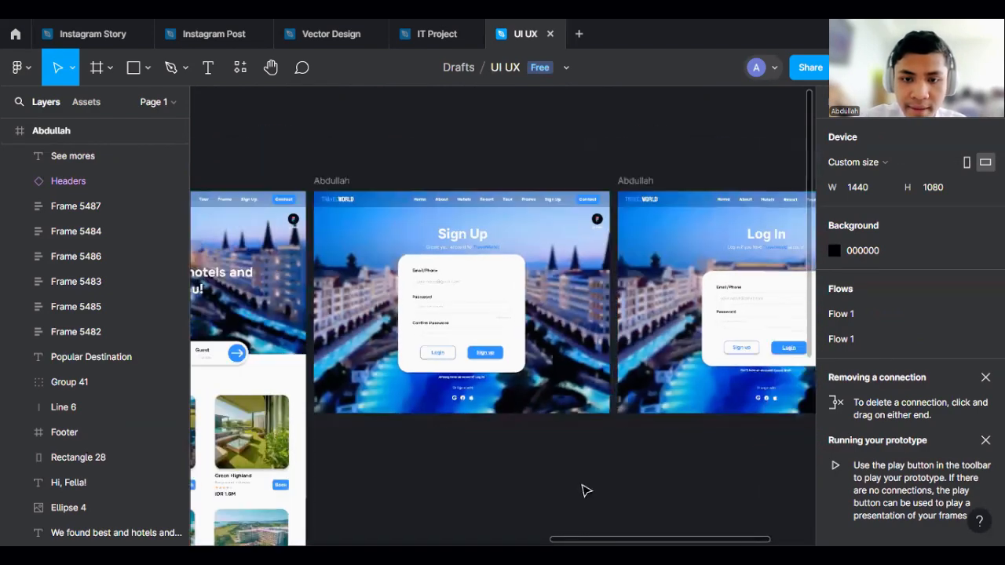
scroll(516, 251, up, 2)
drag(516, 252, 374, 179)
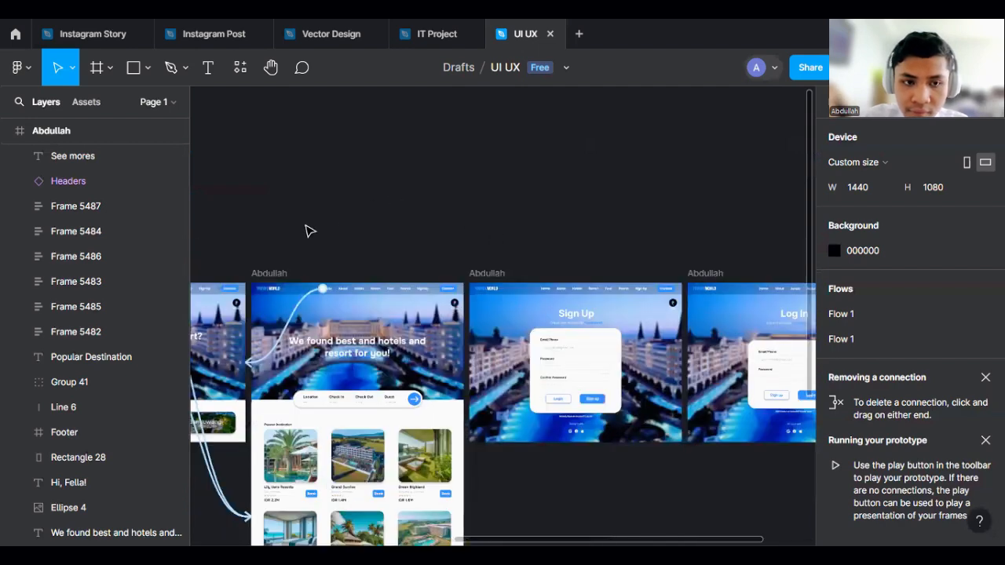
drag(210, 289, 481, 332)
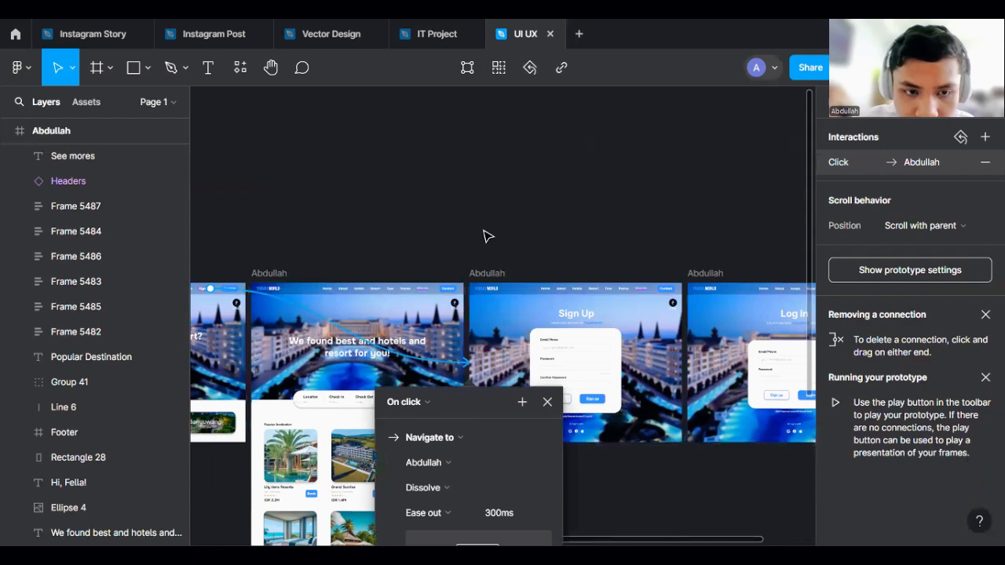
click(487, 235)
click(516, 355)
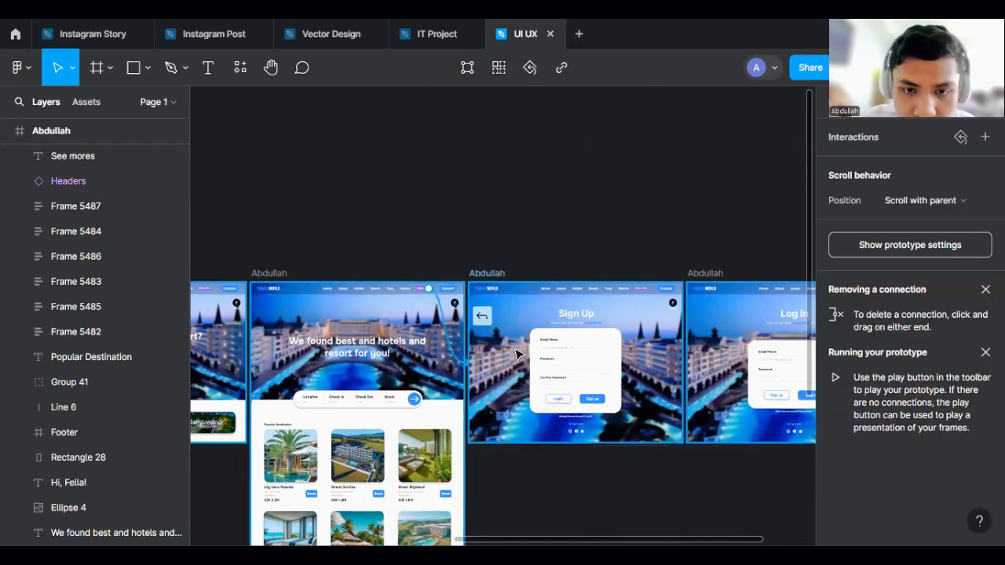
drag(519, 354, 519, 354)
click(459, 231)
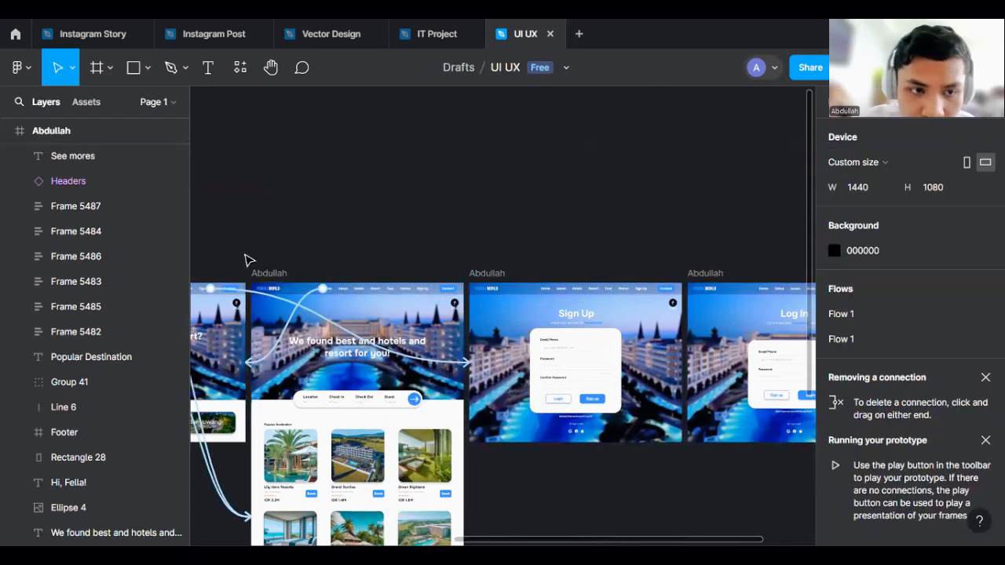
- Link the Sign Up page's Login button to the Log In frame with a click interaction
scroll(475, 203, right, 2)
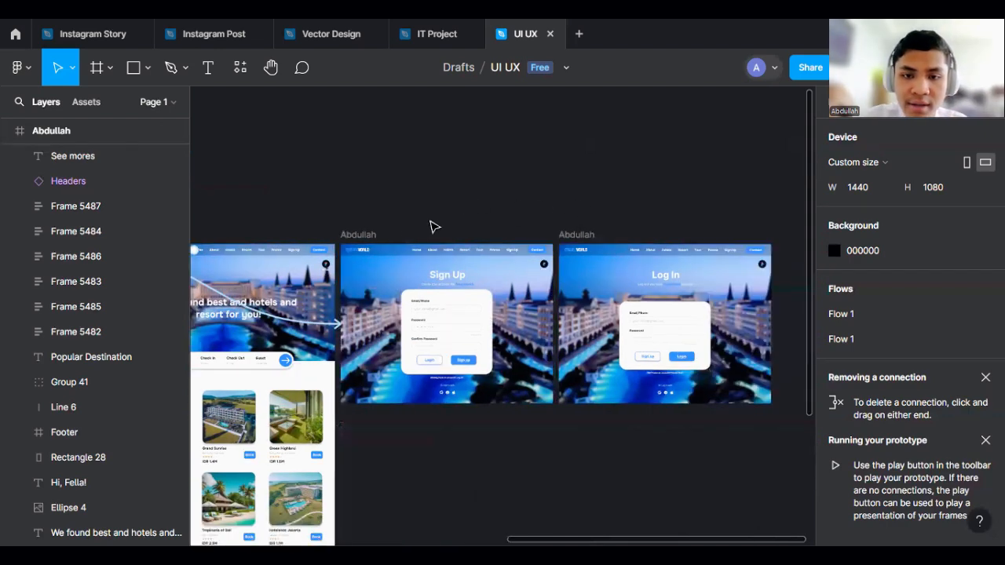
scroll(434, 225, up, 2)
scroll(381, 192, left, 3)
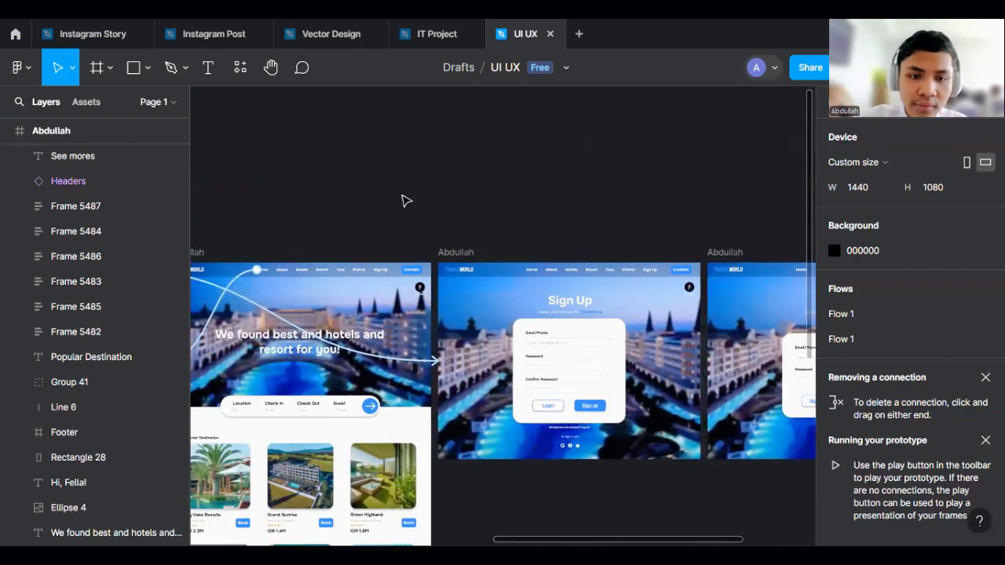
scroll(606, 210, up, 2)
drag(606, 208, 444, 147)
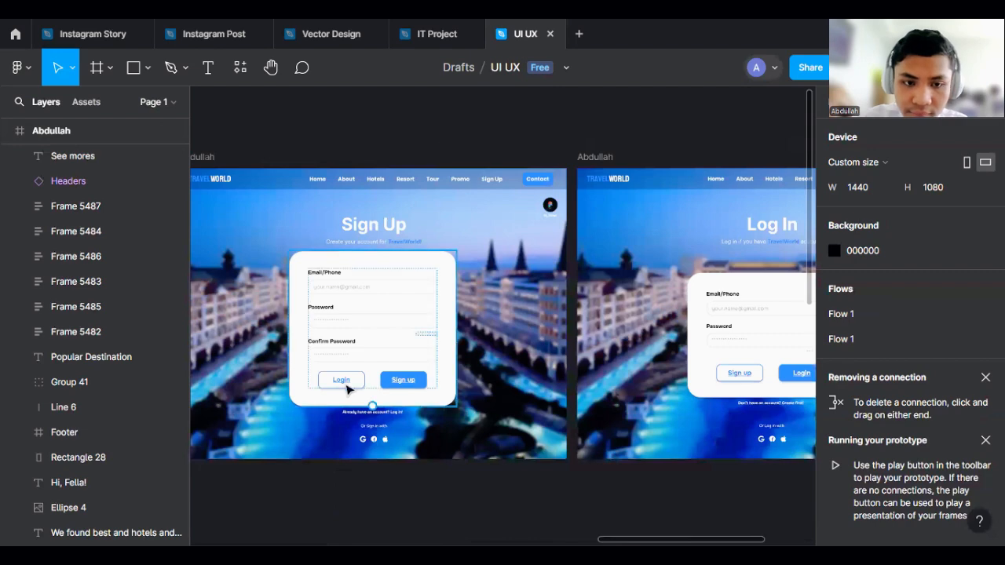
scroll(397, 314, down, 1)
scroll(415, 337, up, 2)
scroll(343, 258, down, 1)
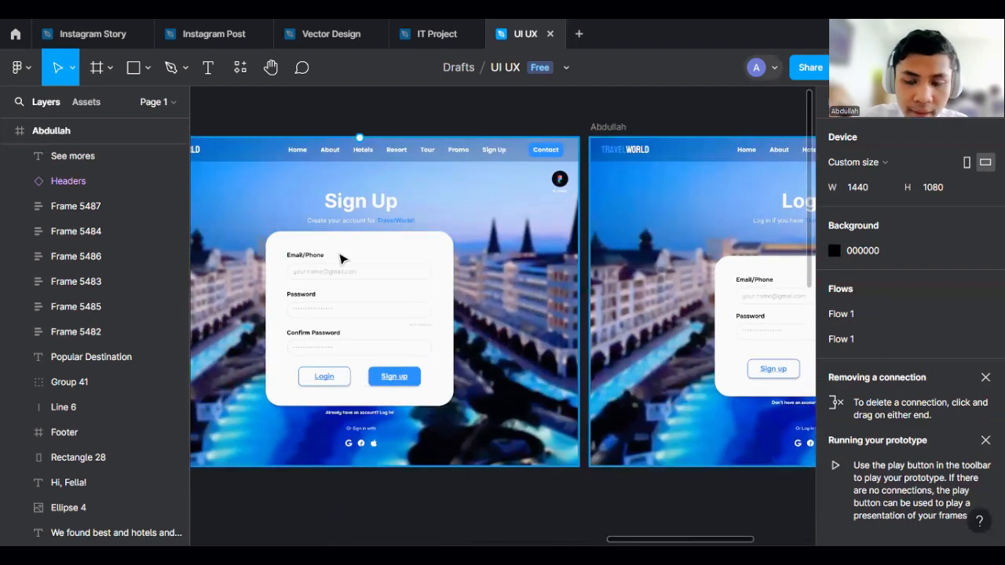
drag(534, 323, 475, 326)
scroll(472, 325, down, 1)
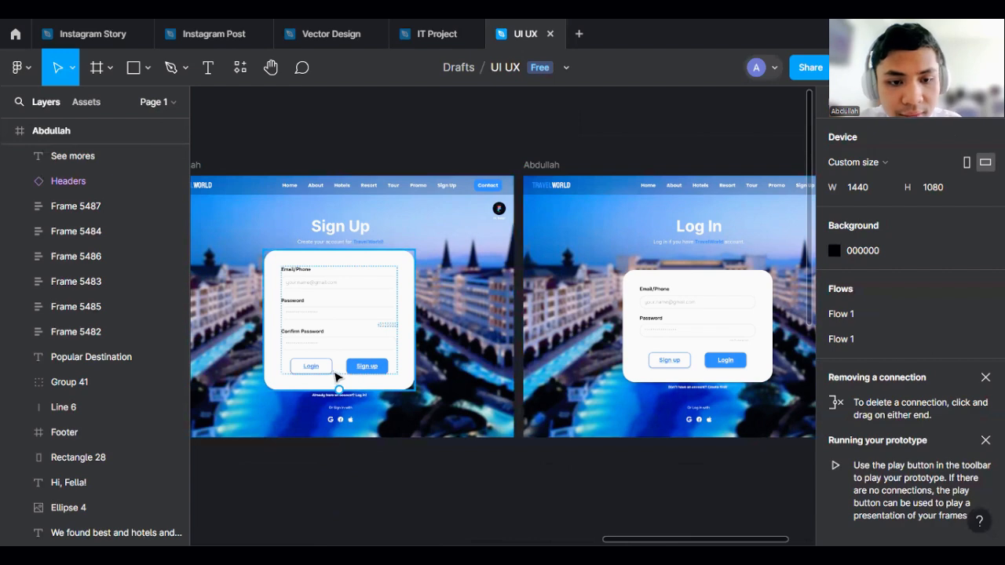
click(385, 453)
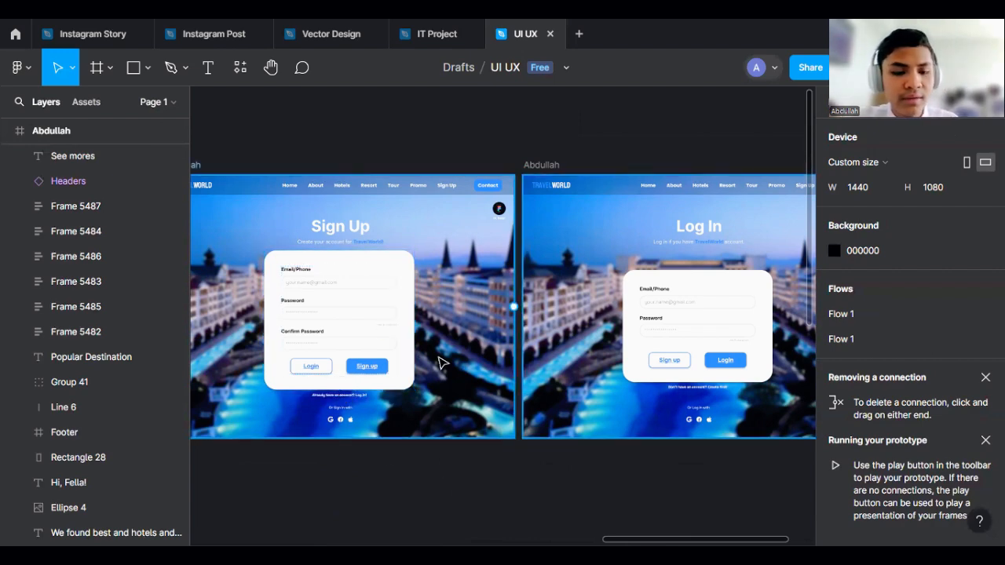
click(332, 366)
drag(547, 328, 595, 325)
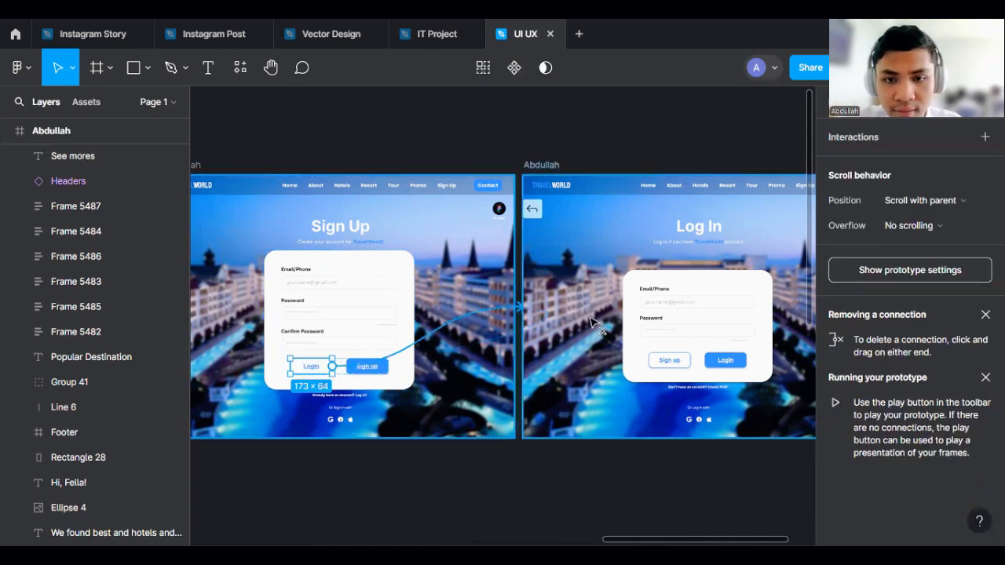
click(639, 479)
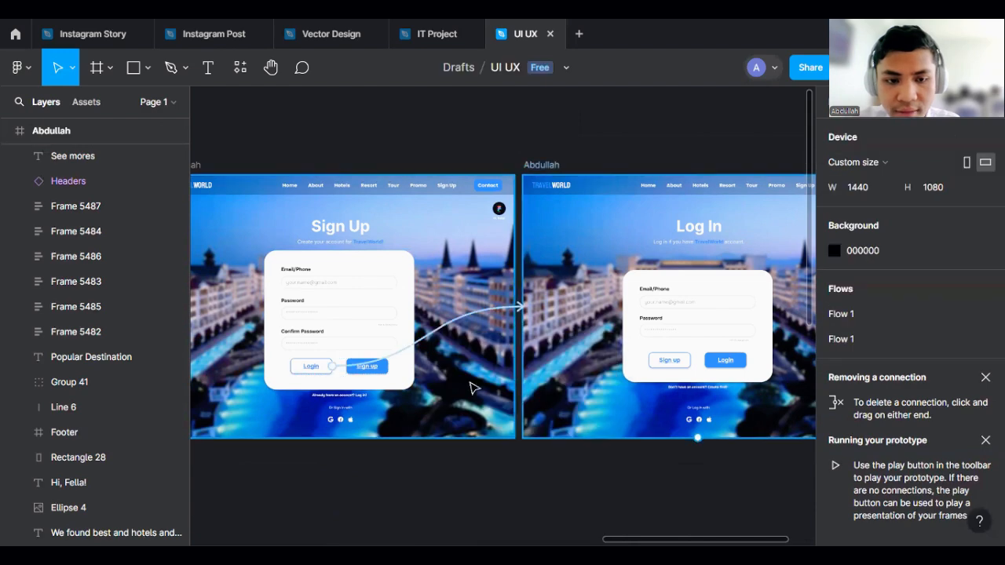
- Link the Sign Up page's 'Already have an account? Log in!' text to the Log In frame
mouse_move(362, 402)
scroll(369, 401, up, 5)
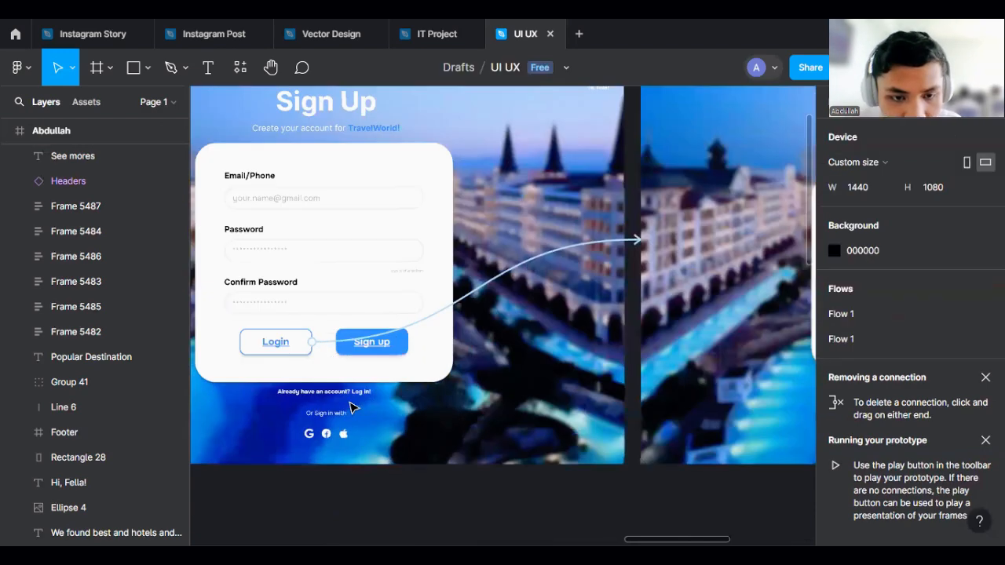
scroll(292, 393, down, 2)
scroll(292, 392, down, 6)
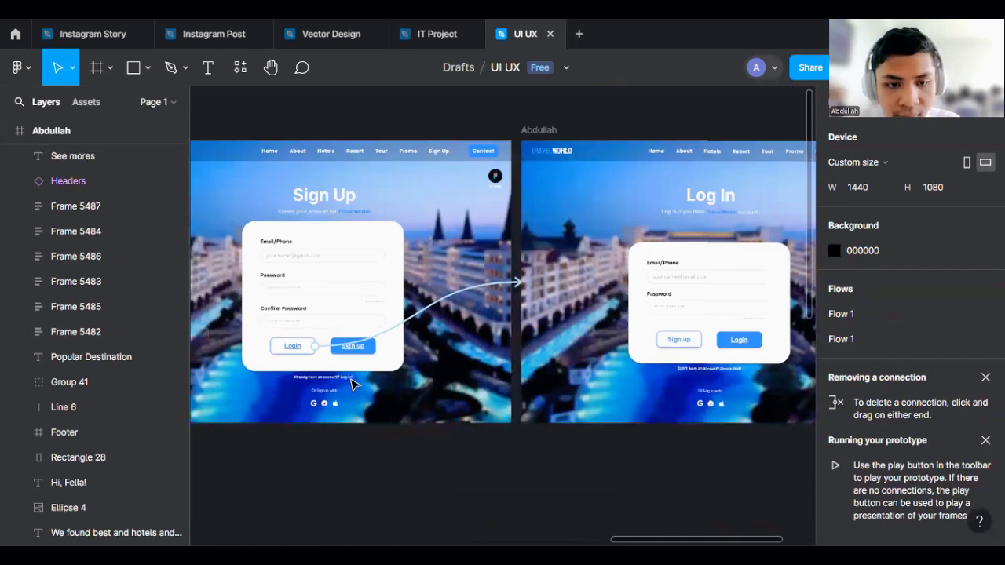
drag(351, 378, 550, 417)
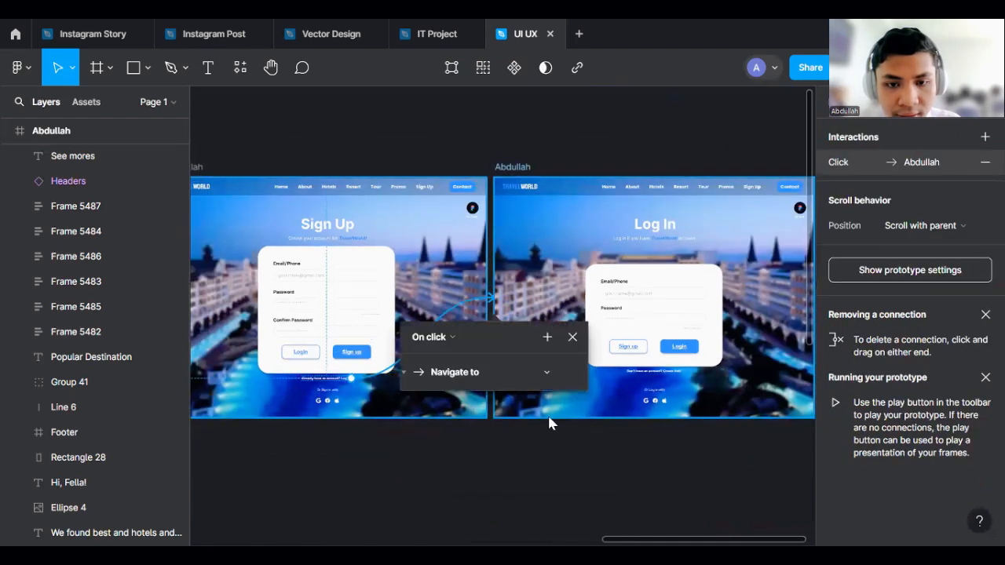
click(601, 466)
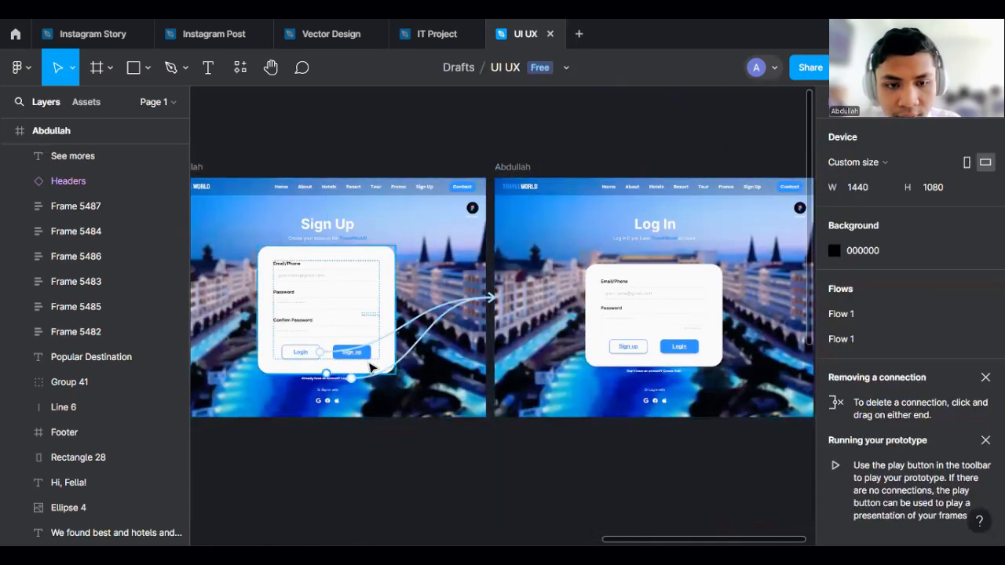
- Link the Log In page's Sign up button and its account prompt text to the Sign Up frame
scroll(538, 369, up, 1)
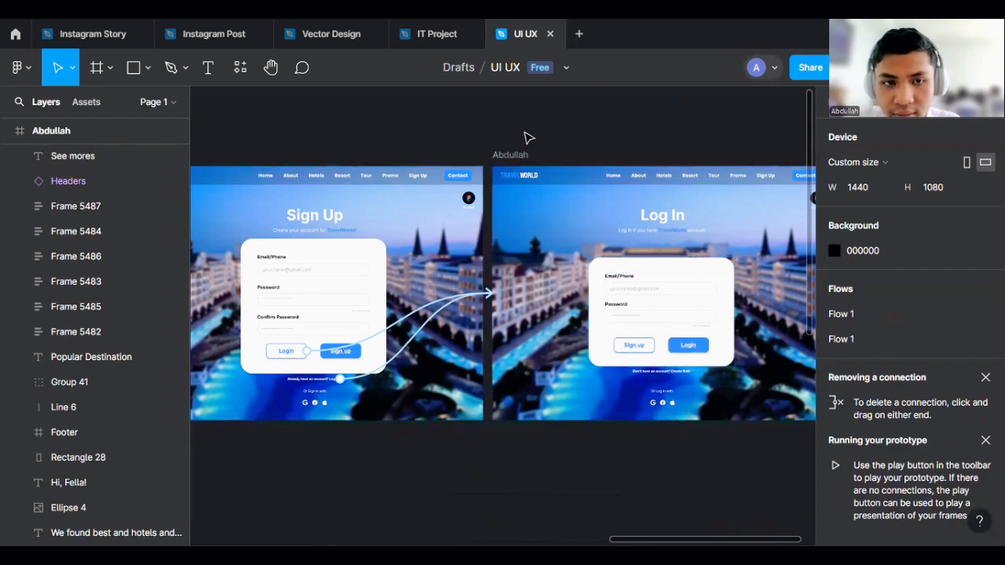
click(618, 351)
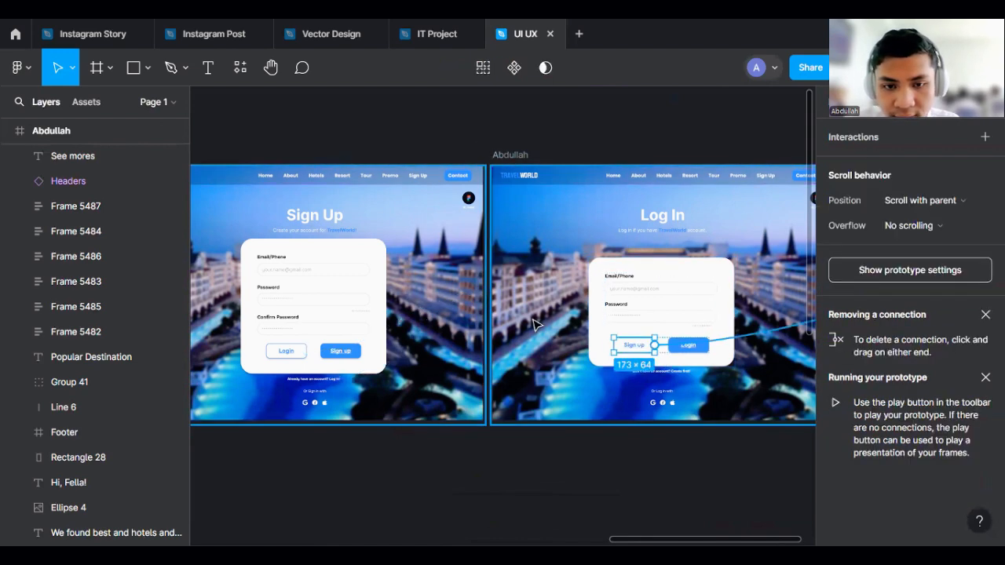
drag(404, 231, 355, 258)
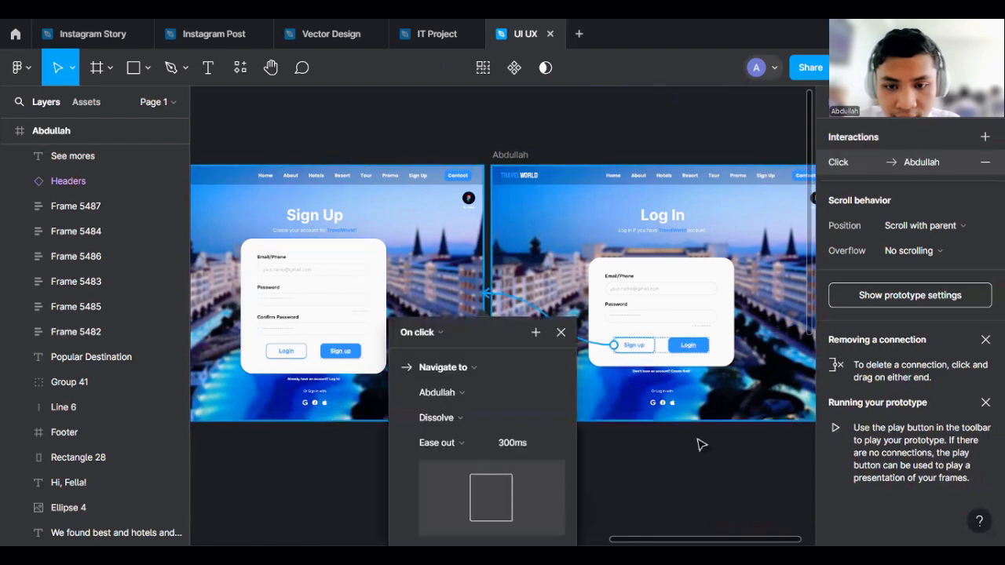
click(697, 439)
drag(632, 370, 403, 347)
click(704, 511)
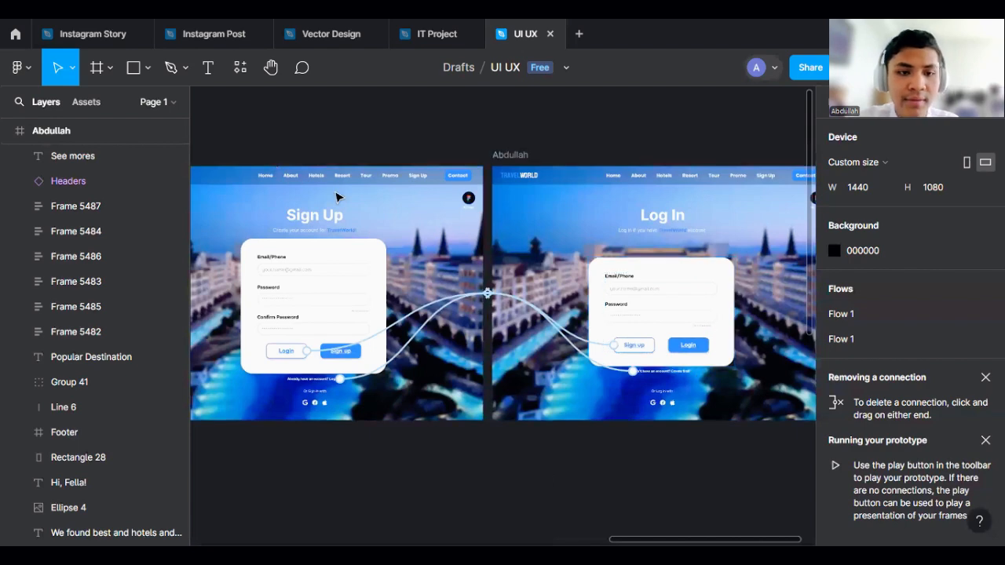
- Link the Sign Up page's Home menu item back to the home page frame
scroll(346, 227, up, 3)
scroll(369, 274, down, 2)
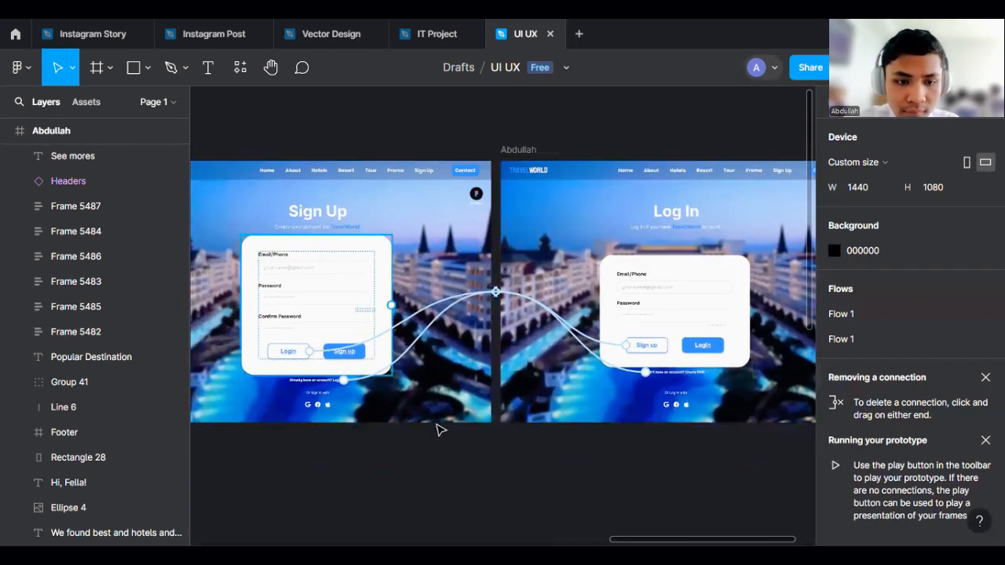
scroll(444, 430, up, 2)
scroll(567, 296, down, 3)
scroll(550, 455, left, 1)
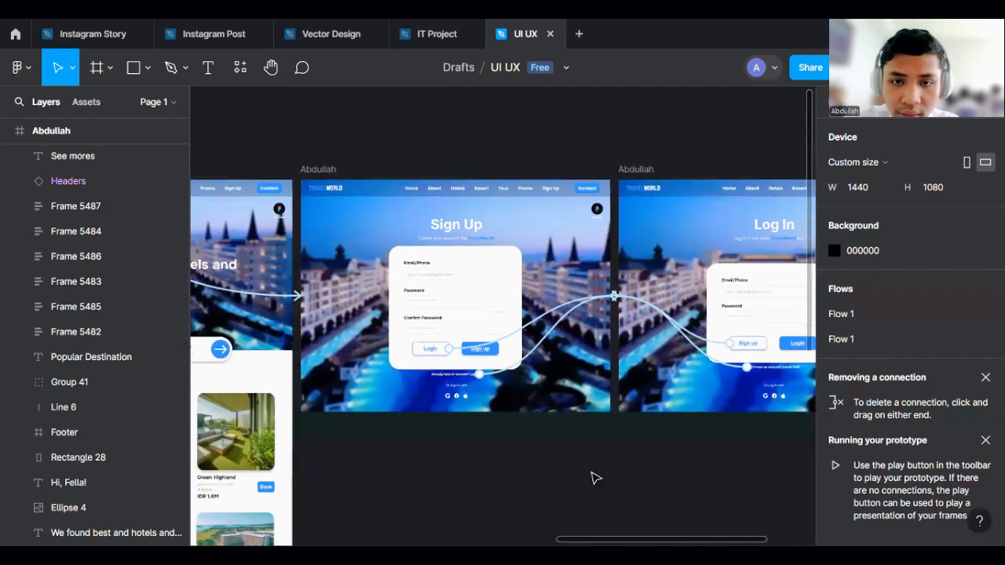
scroll(355, 150, up, 2)
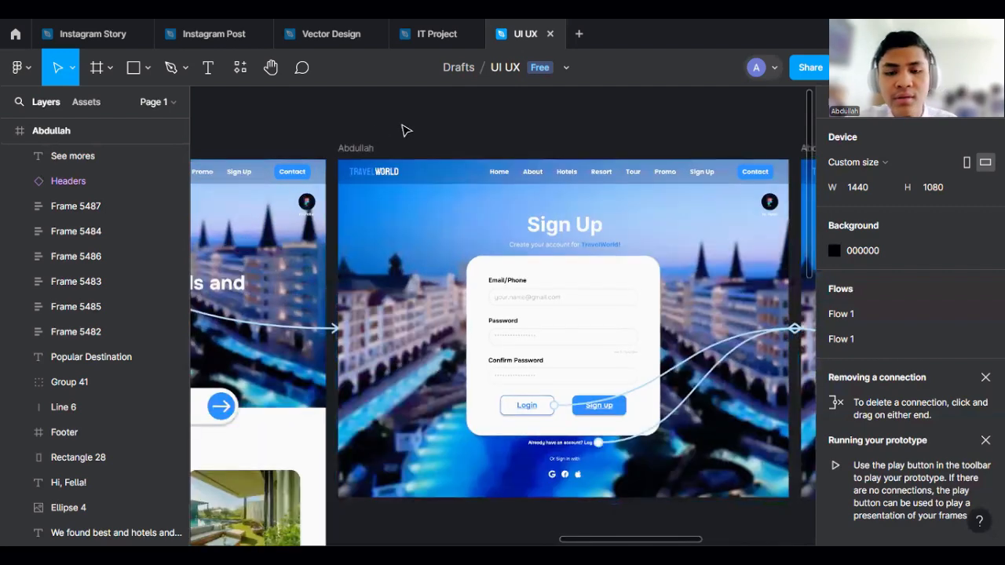
drag(432, 136, 566, 182)
scroll(696, 205, down, 3)
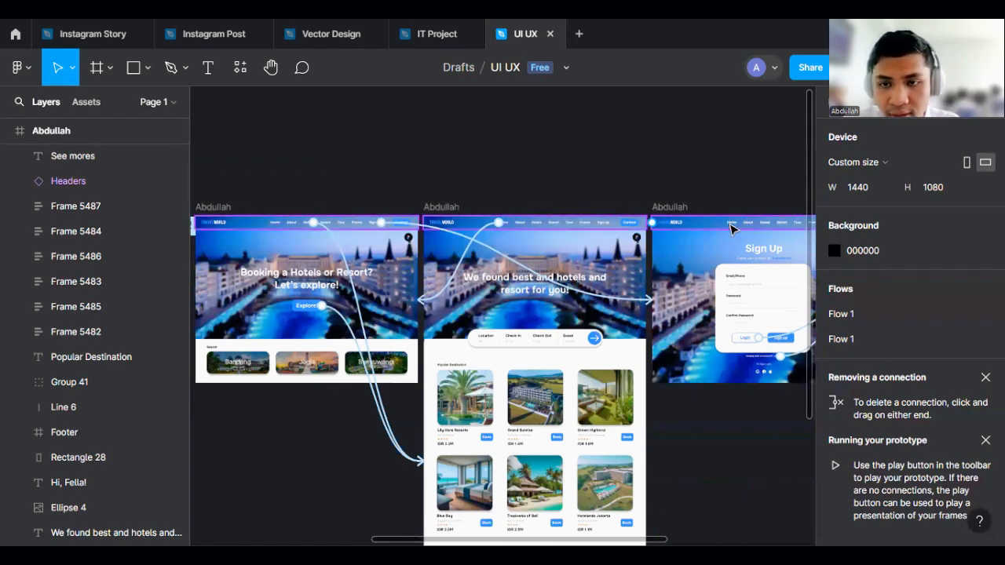
drag(728, 224, 347, 237)
click(459, 156)
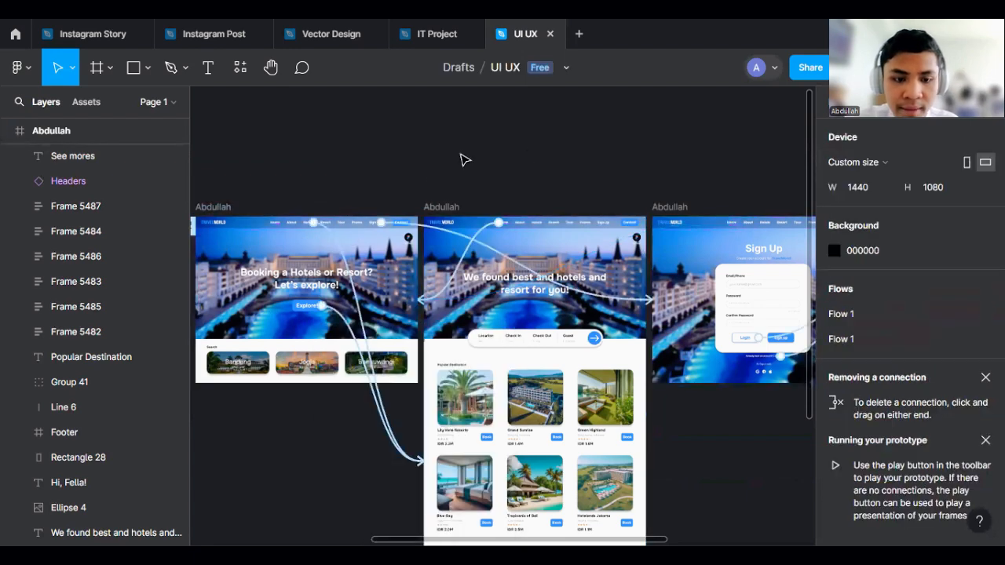
- Pan and zoom around the canvas to review the existing prototype connections between the frames
drag(537, 158, 323, 171)
scroll(704, 185, down, 1)
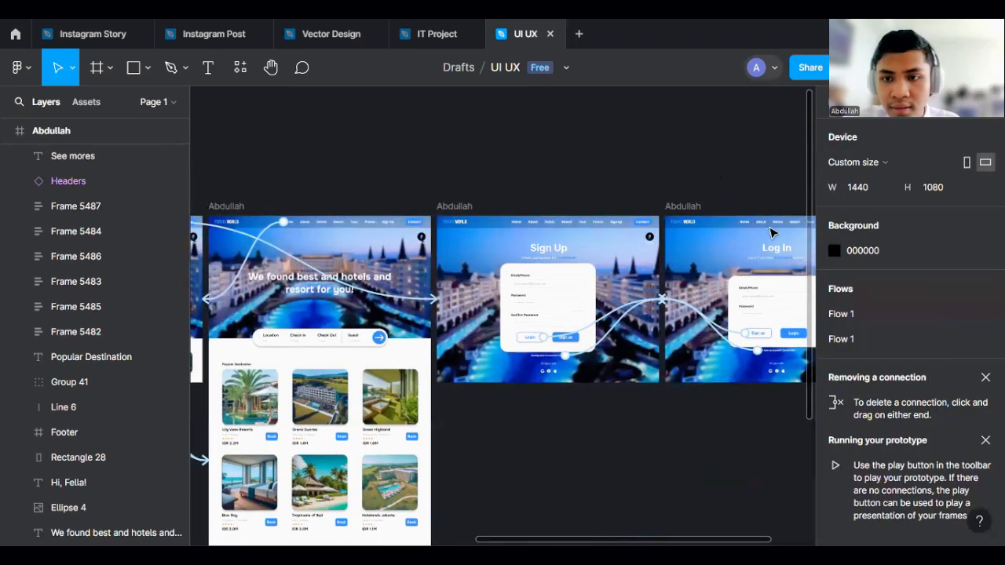
scroll(773, 230, down, 2)
drag(764, 217, 298, 239)
click(307, 178)
scroll(304, 178, up, 3)
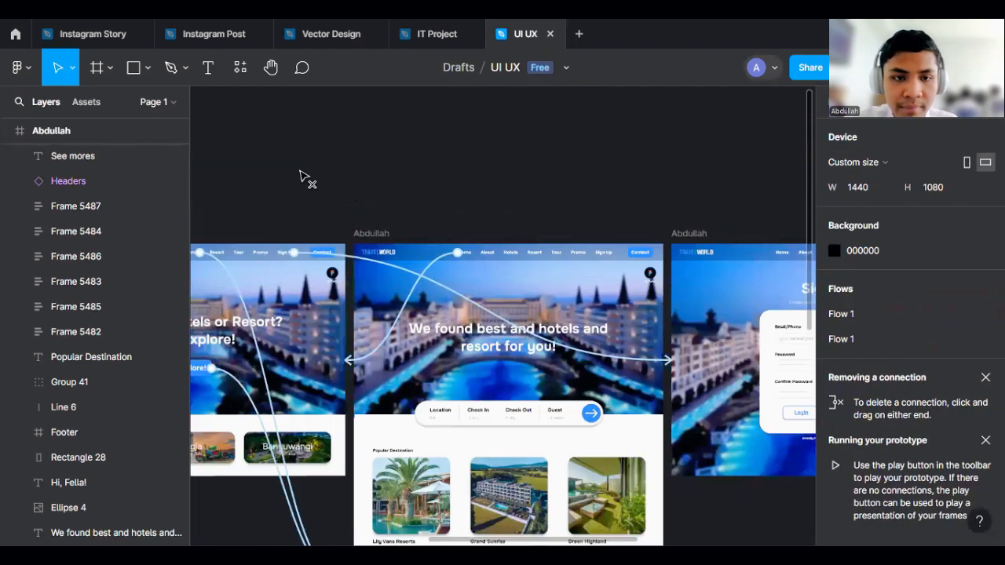
scroll(552, 186, down, 4)
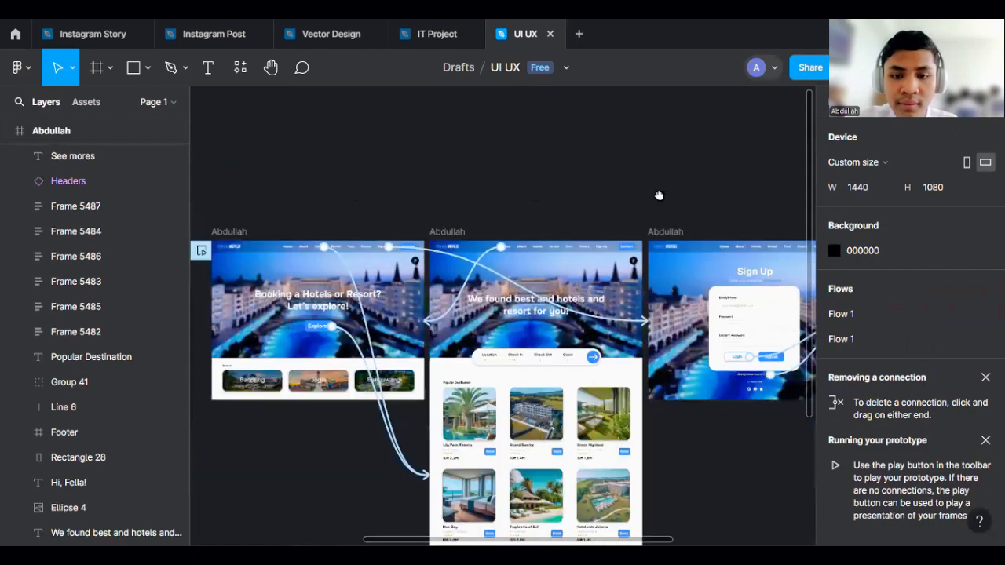
scroll(566, 213, up, 4)
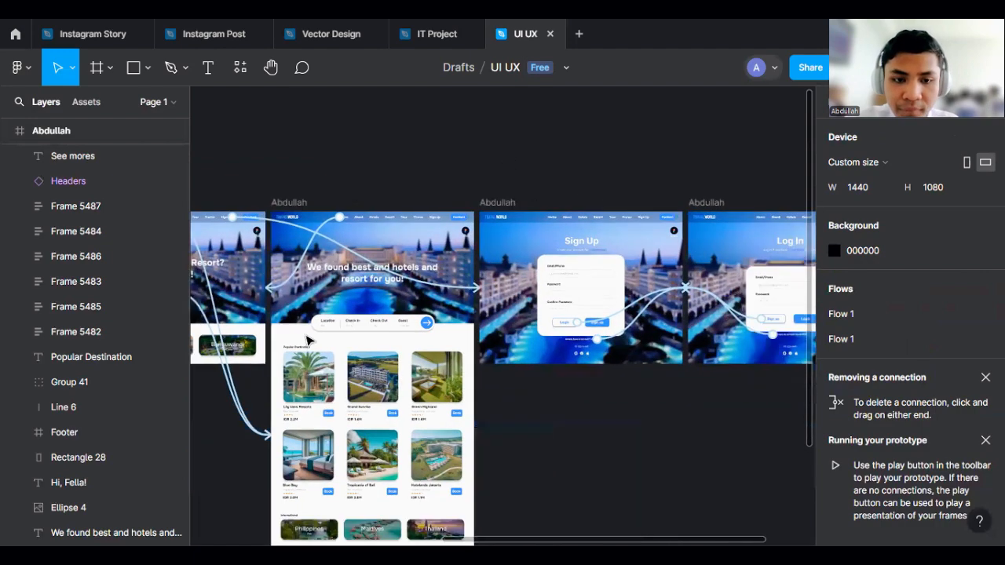
scroll(571, 355, down, 5)
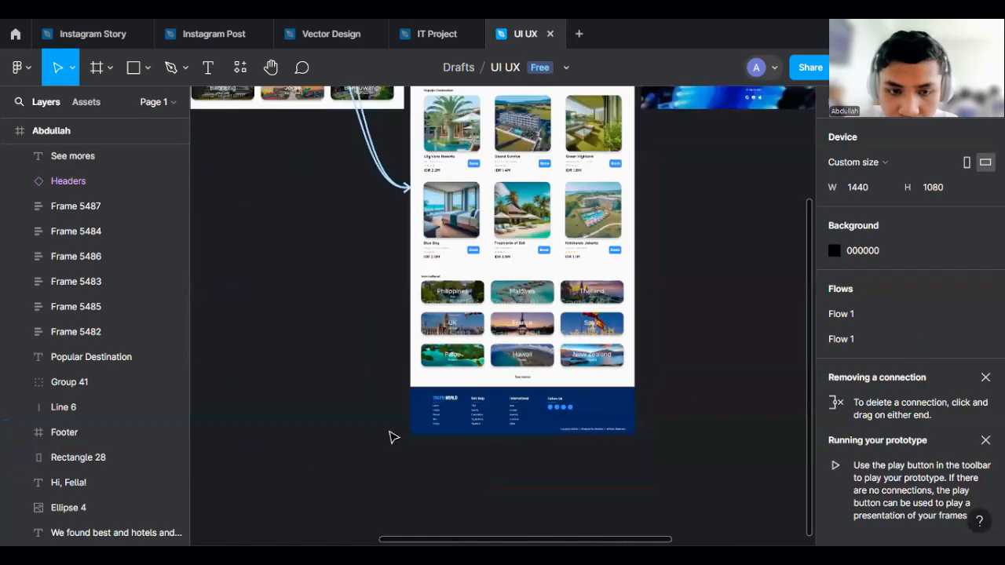
scroll(392, 435, down, 2)
- Try to move the Sign Up frame lower on the canvas
click(442, 431)
scroll(609, 412, down, 2)
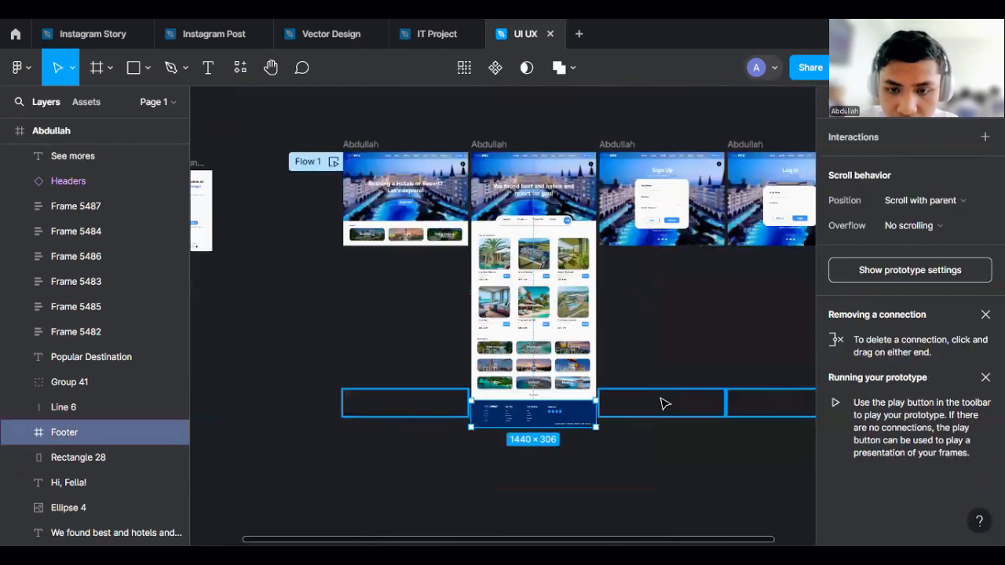
click(662, 404)
key(shift+e)
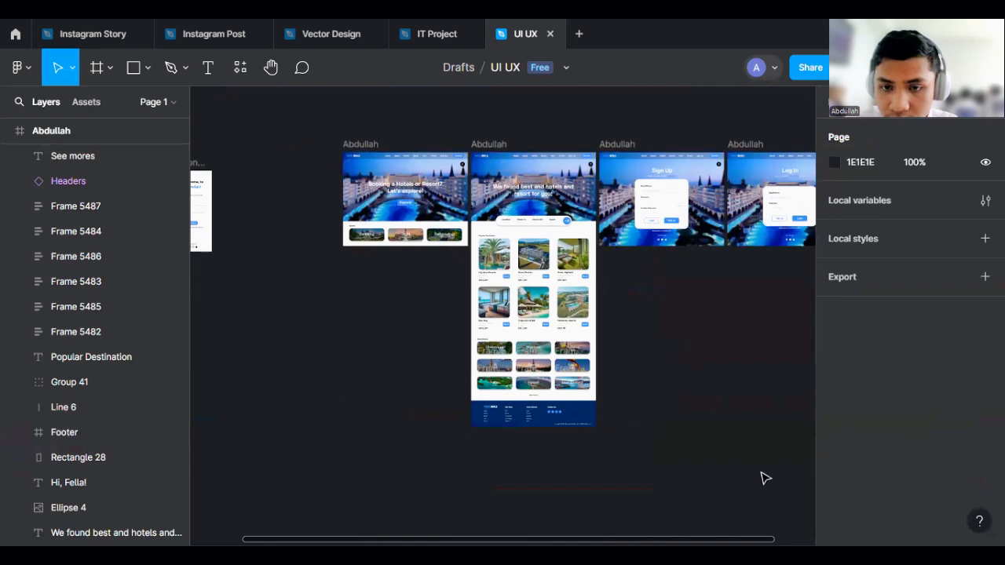
click(634, 242)
drag(631, 248, 644, 464)
key(ctrl+z)
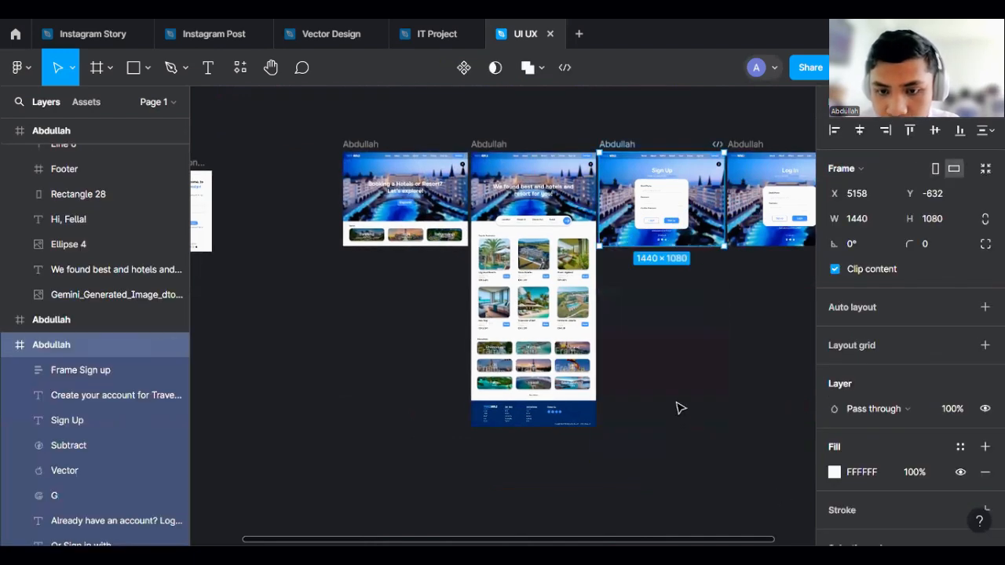
- Review the whole page layout and return to prototype mode
click(678, 406)
key(shift+1)
scroll(645, 346, up, 3)
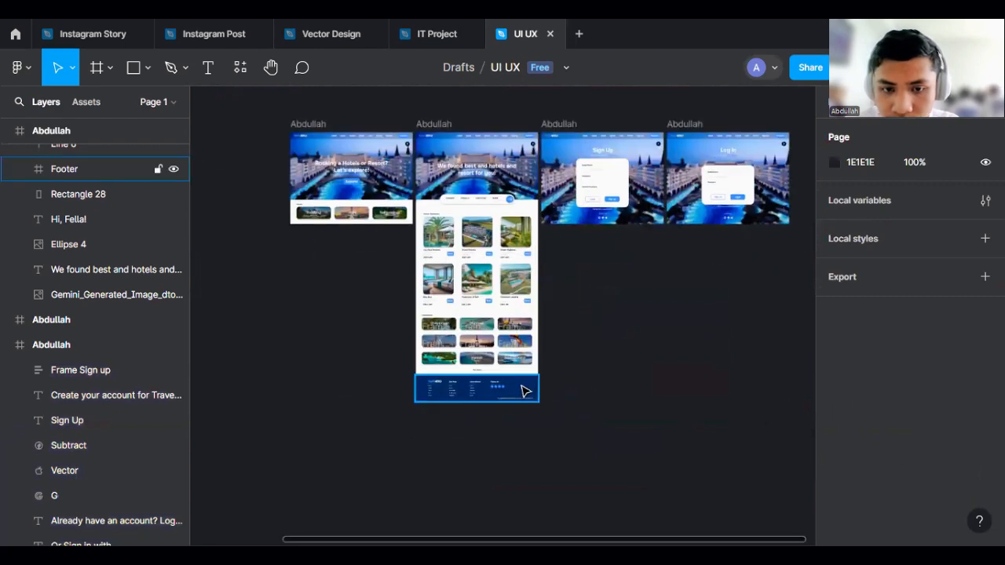
click(522, 389)
click(579, 246)
drag(632, 309, 549, 363)
scroll(714, 180, up, 3)
scroll(670, 250, up, 2)
key(shift+e)
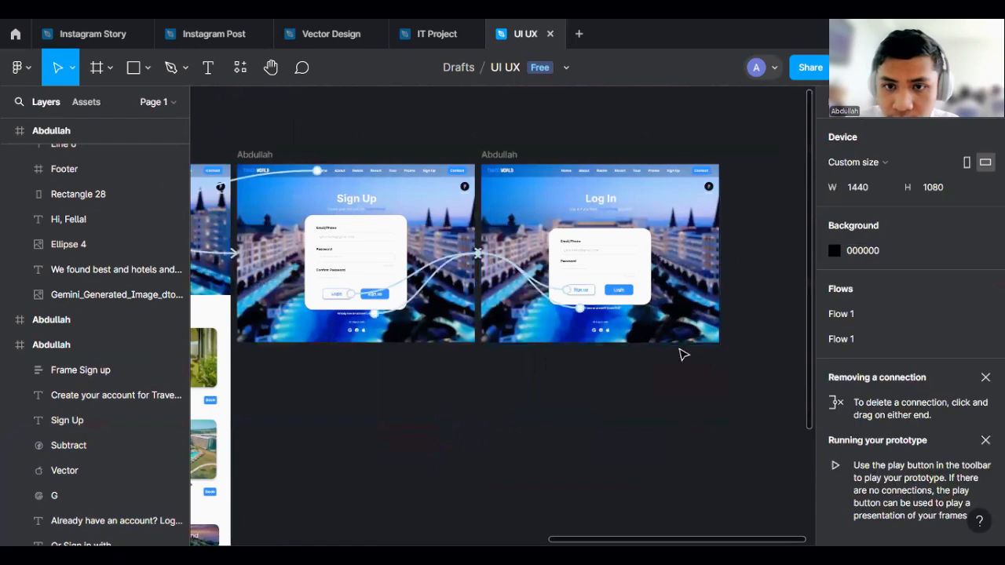
- Link the Log In page's Sign Up menu item to the Sign Up frame with a click interaction
scroll(708, 191, up, 3)
drag(658, 258, 754, 301)
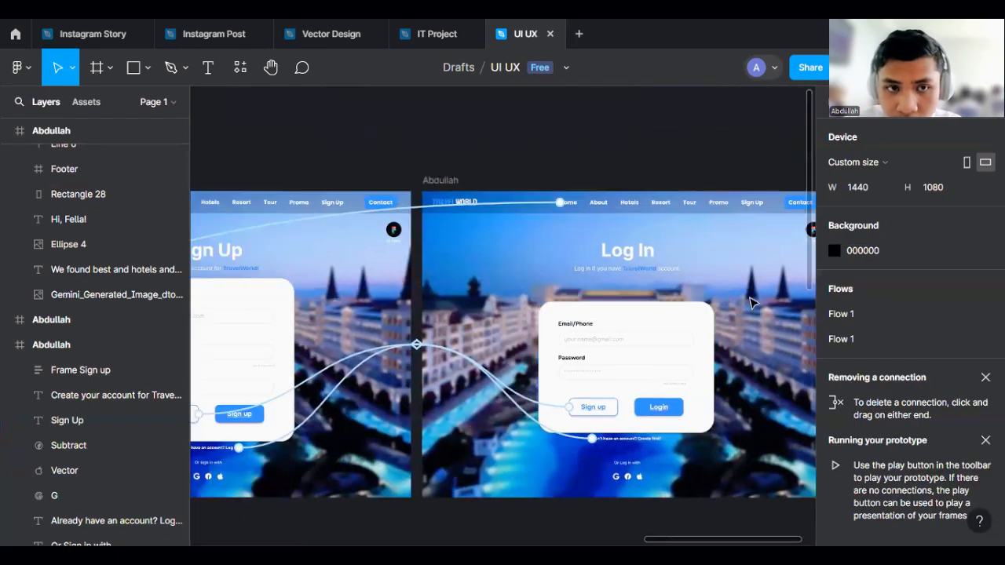
scroll(770, 266, down, 1)
scroll(749, 226, up, 2)
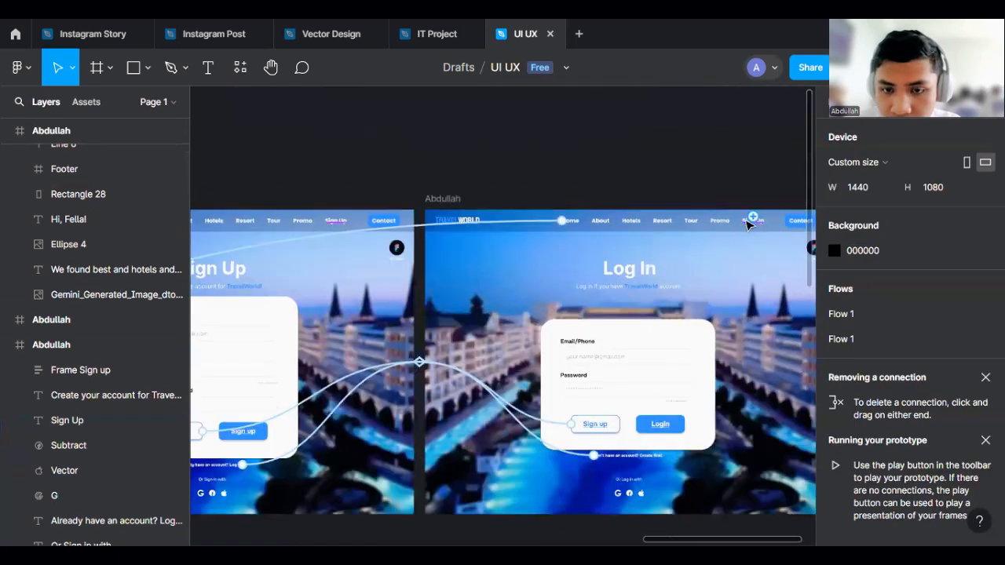
scroll(668, 169, down, 1)
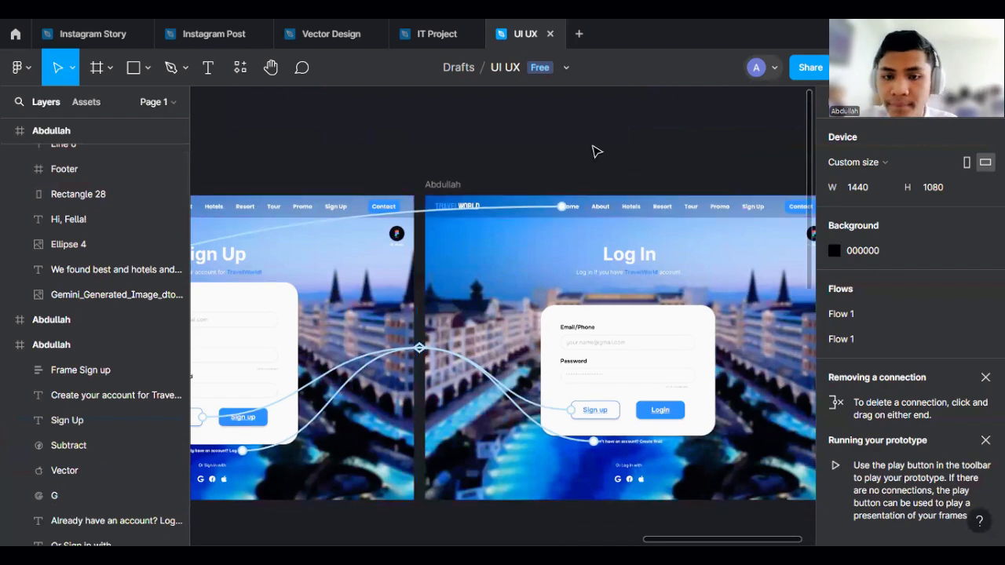
scroll(736, 206, down, 2)
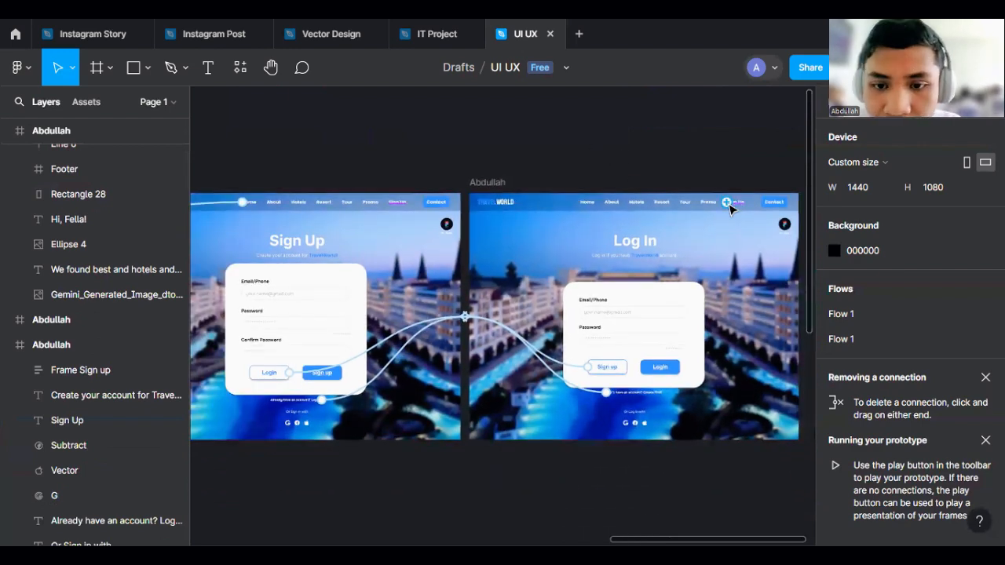
drag(737, 209, 463, 317)
click(537, 357)
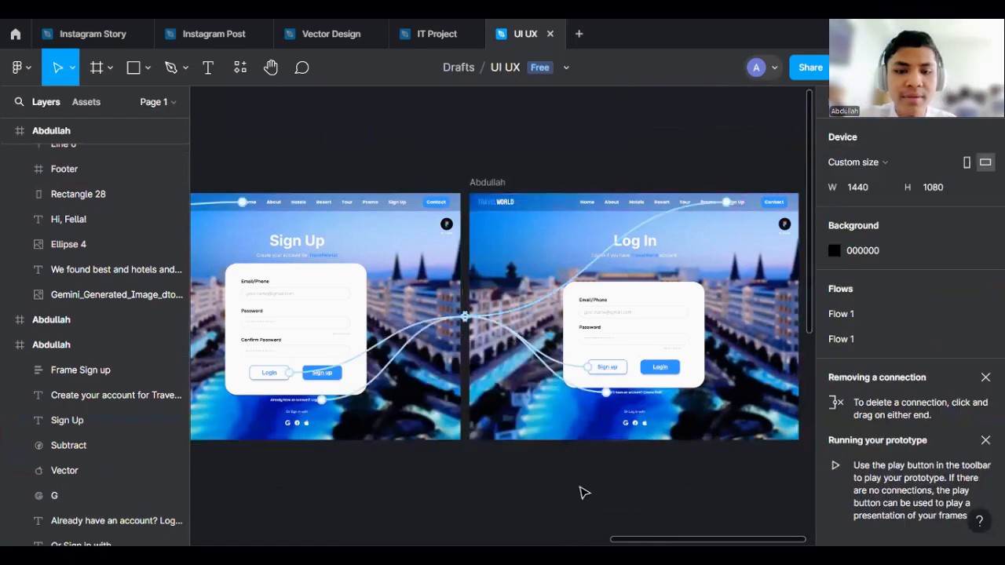
- Inspect the header bars of the Sign Up and Log In frames
drag(495, 472, 670, 461)
scroll(489, 464, up, 2)
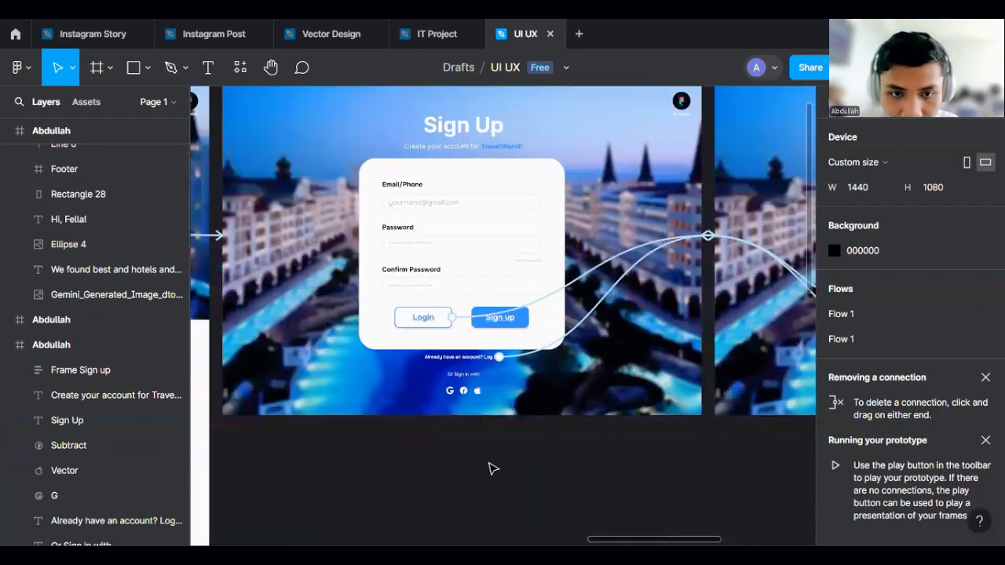
drag(450, 453, 636, 480)
scroll(637, 482, down, 3)
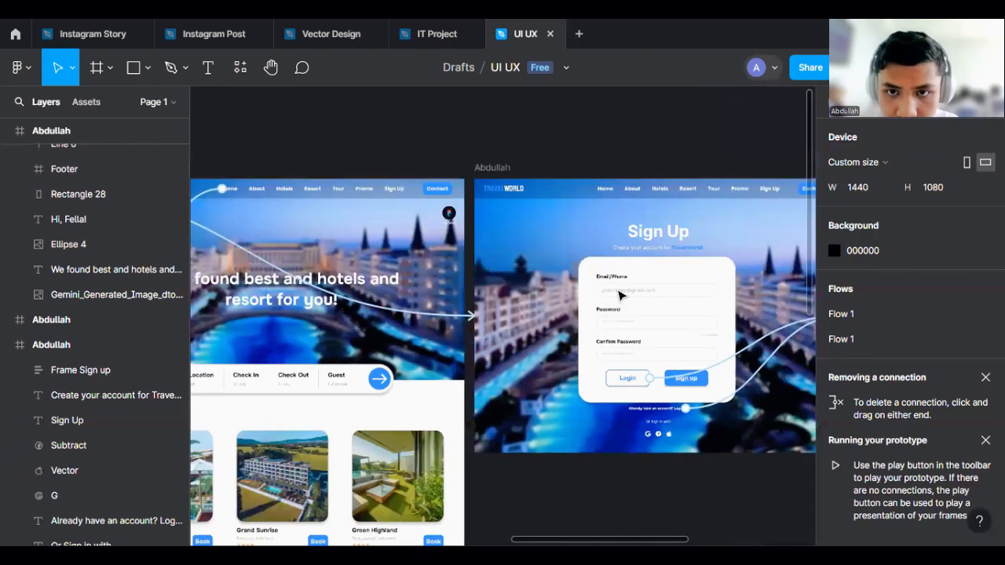
scroll(619, 205, down, 3)
click(611, 193)
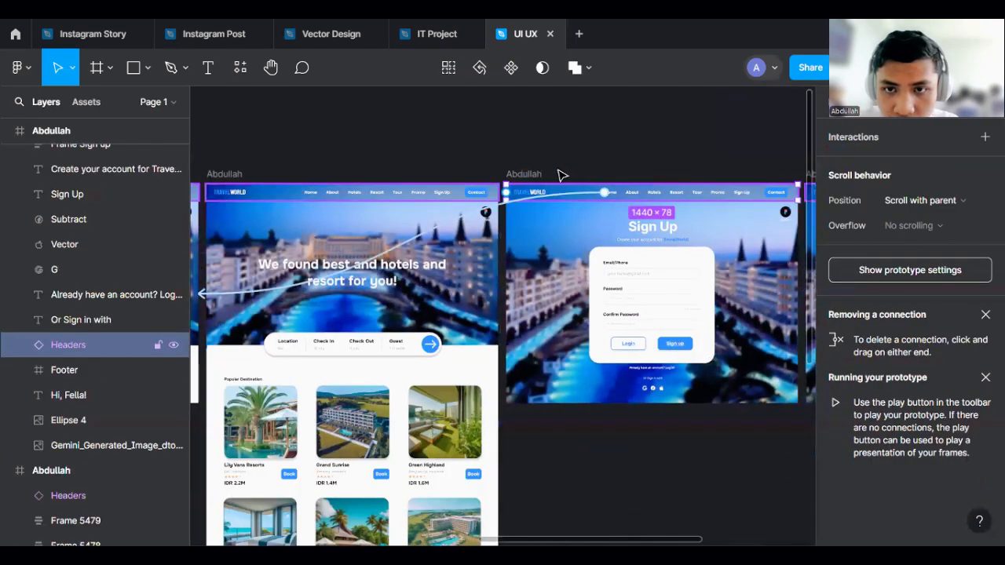
scroll(559, 171, down, 3)
scroll(621, 166, right, 2)
scroll(621, 166, up, 1)
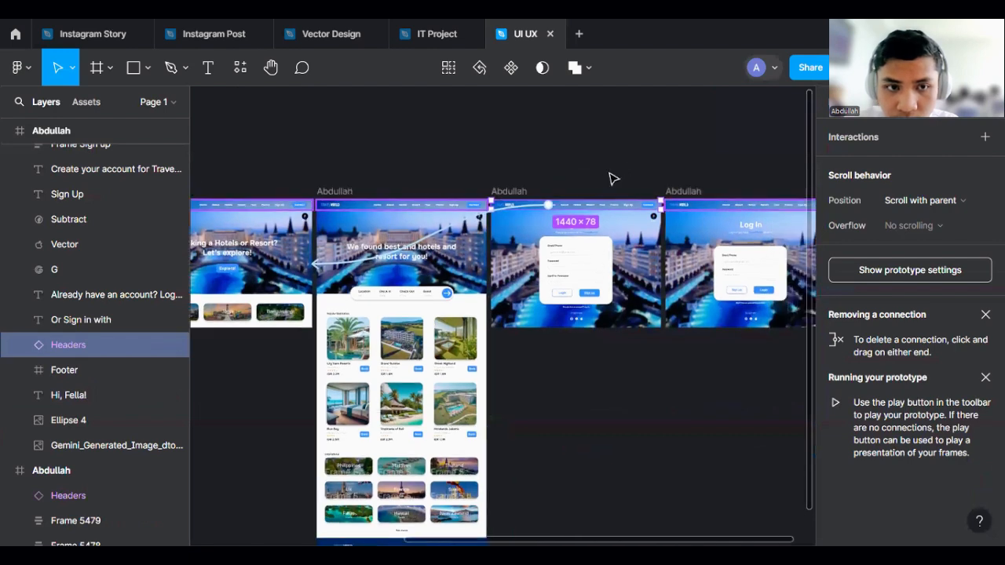
click(701, 209)
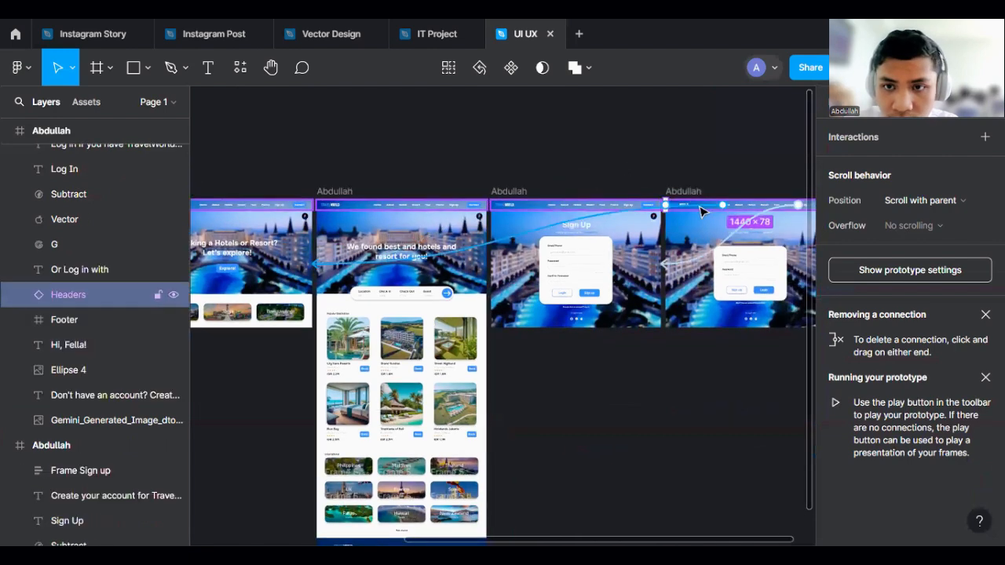
click(497, 183)
scroll(498, 184, up, 3)
click(586, 228)
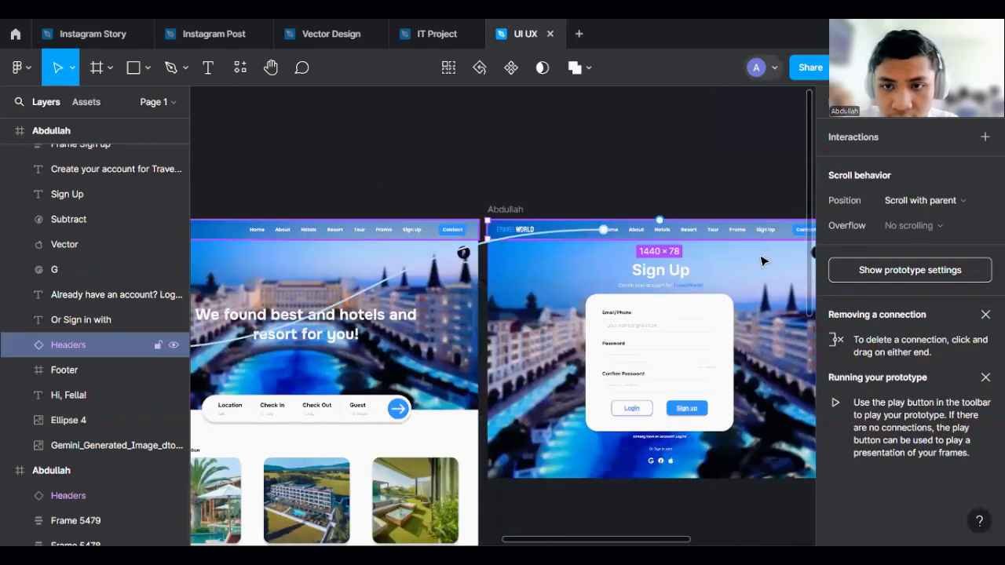
scroll(711, 233, left, 2)
scroll(610, 220, up, 1)
scroll(567, 259, down, 2)
scroll(593, 258, up, 3)
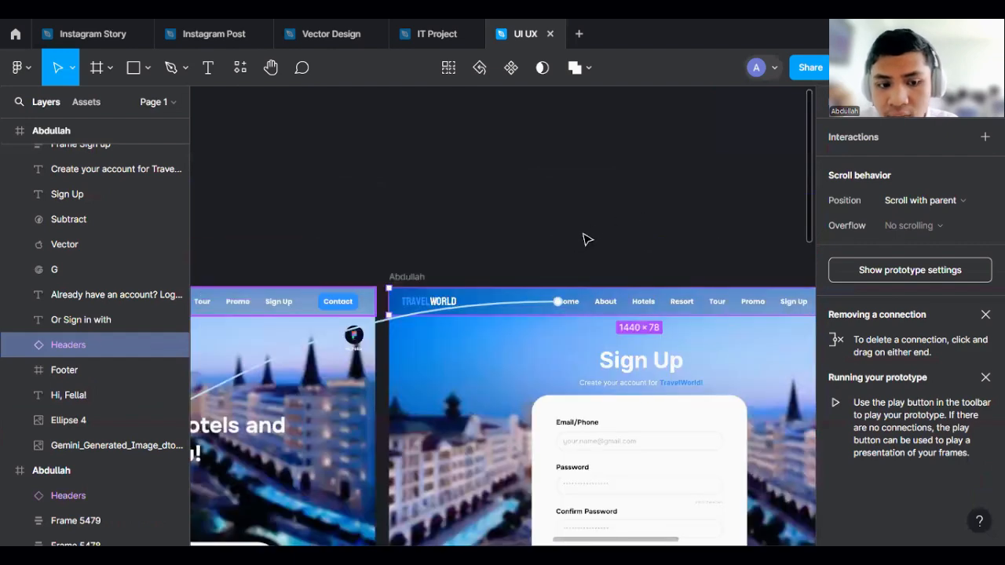
scroll(711, 267, left, 1)
scroll(699, 287, down, 3)
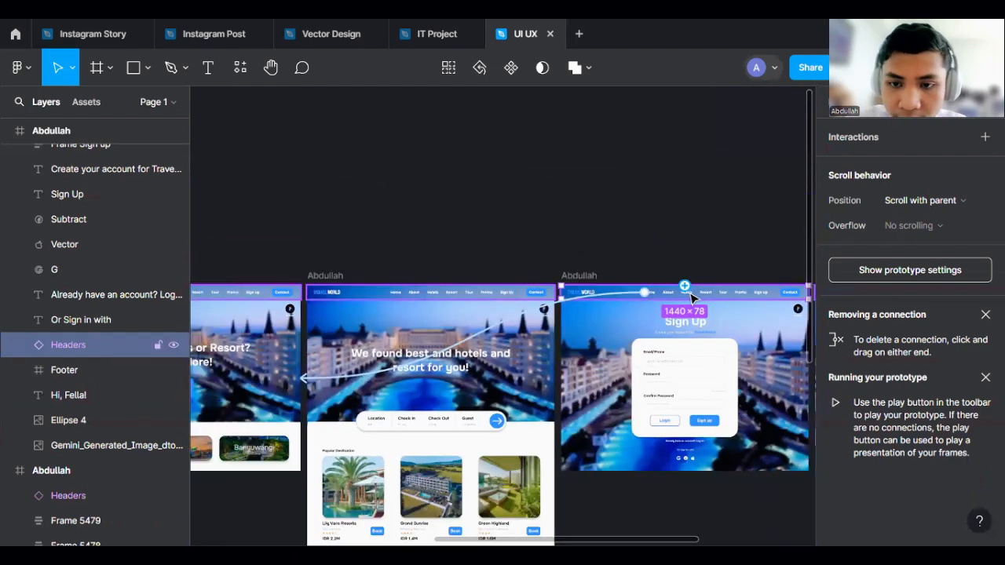
scroll(685, 298, up, 1)
- Connect the Sign Up page's header to the Sign Up frame's background image with a click scroll-to interaction
drag(681, 301, 595, 317)
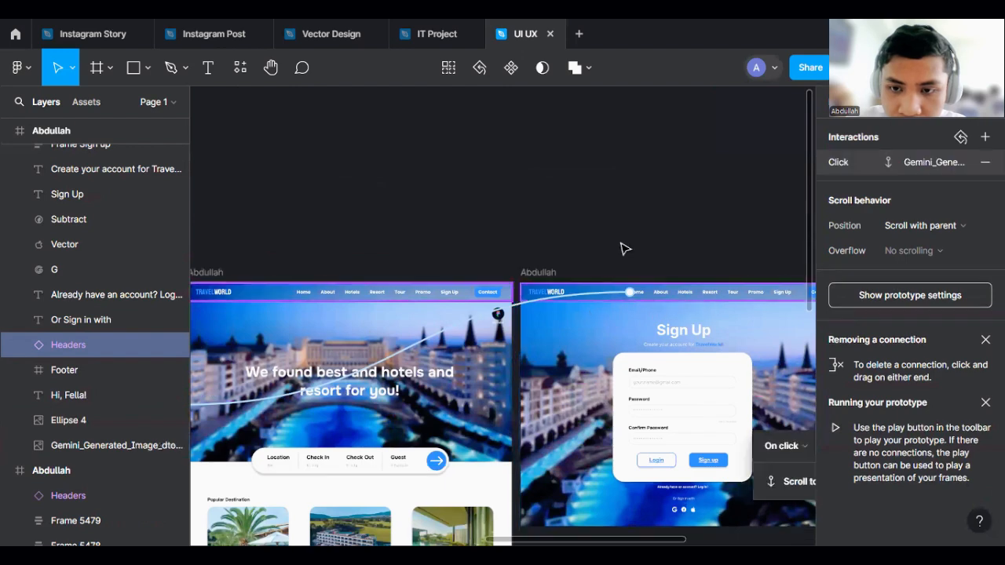
click(624, 244)
click(683, 298)
scroll(684, 297, up, 4)
scroll(687, 293, left, 1)
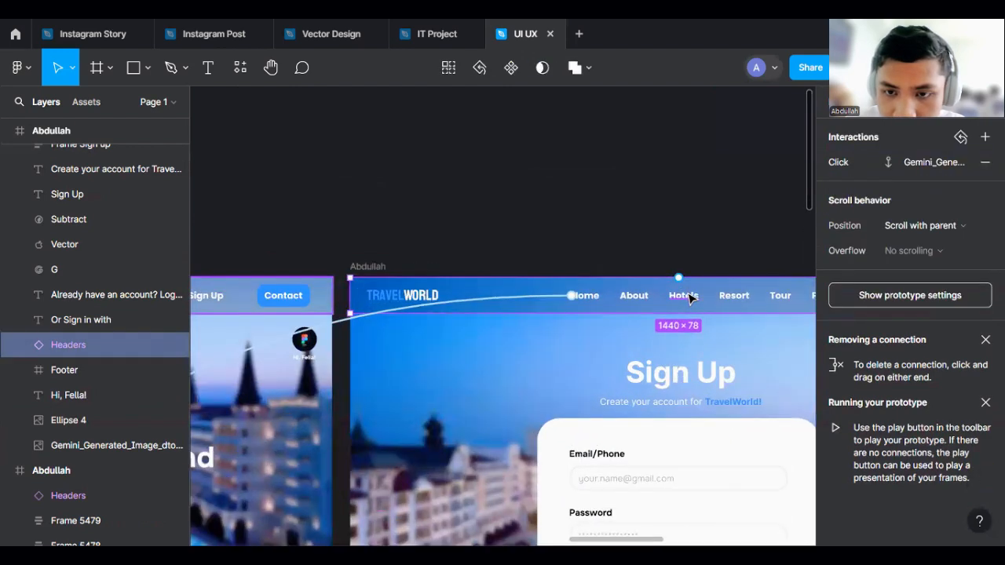
- Link the Sign Up page's Hotels menu item to the search results frame
double_click(689, 292)
scroll(710, 266, down, 4)
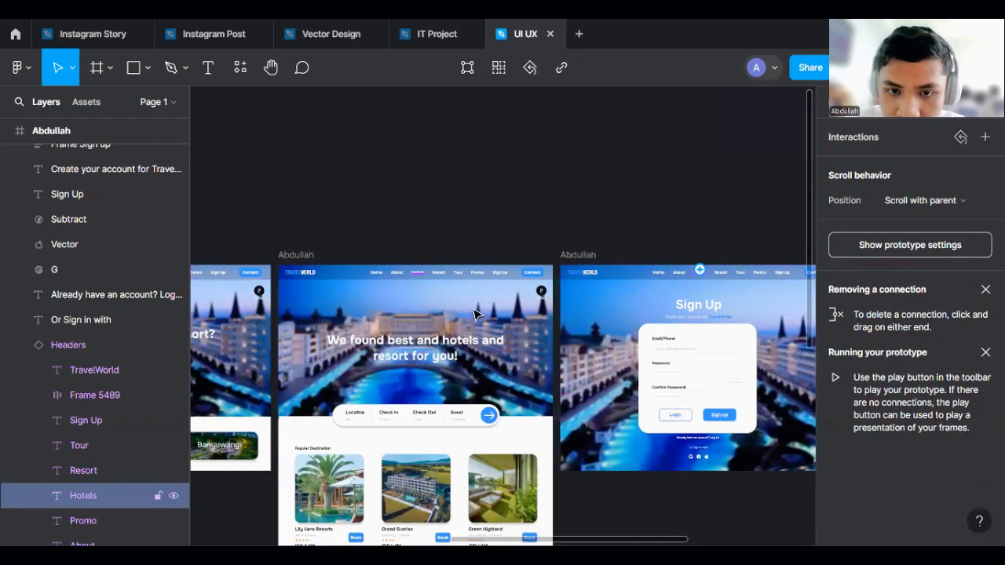
drag(474, 310, 465, 272)
scroll(465, 271, down, 2)
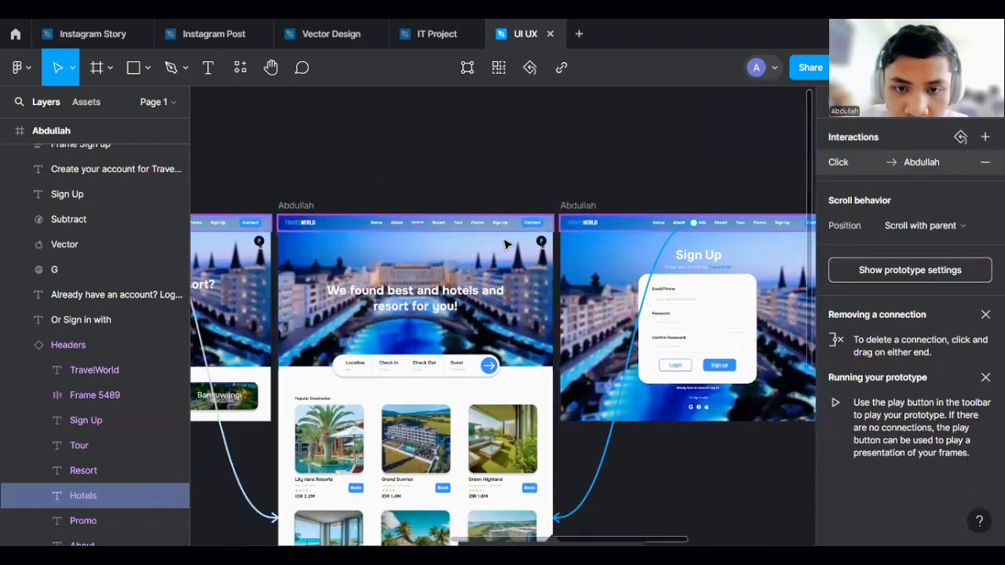
scroll(465, 271, down, 2)
click(709, 371)
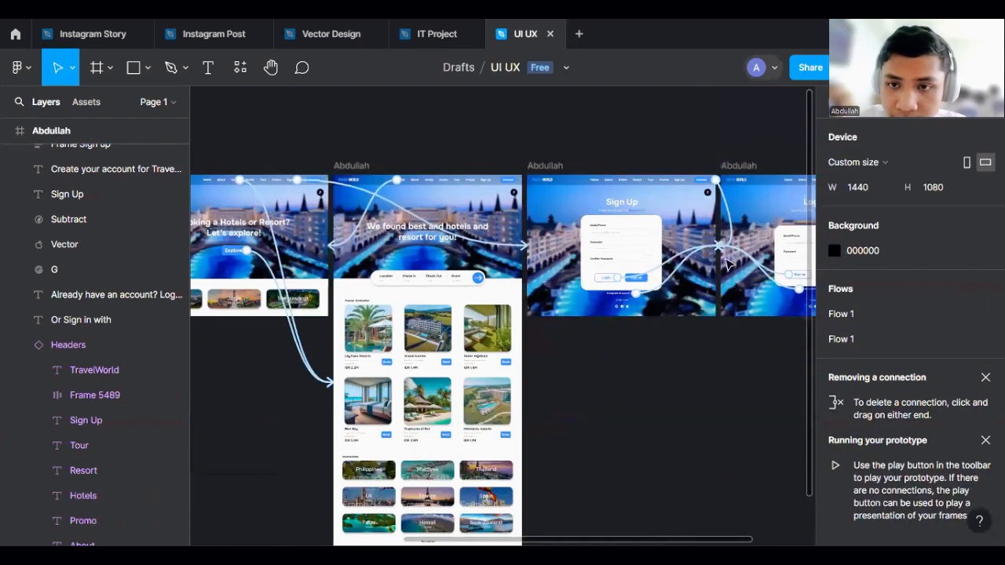
- Link the Log In page's Hotels menu item to the search results frame with an on-click navigate interaction
scroll(766, 223, right, 2)
scroll(766, 223, up, 1)
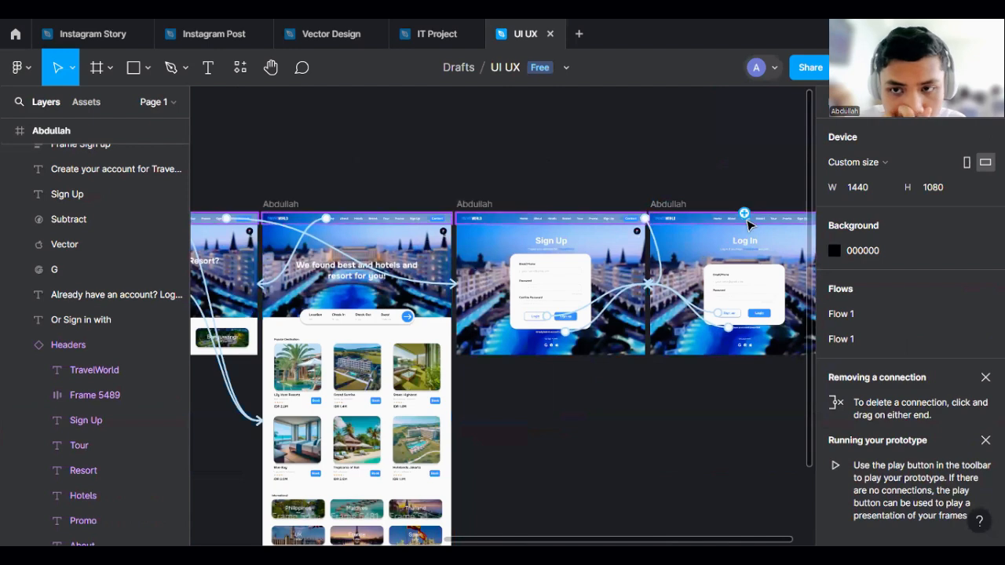
scroll(758, 227, up, 3)
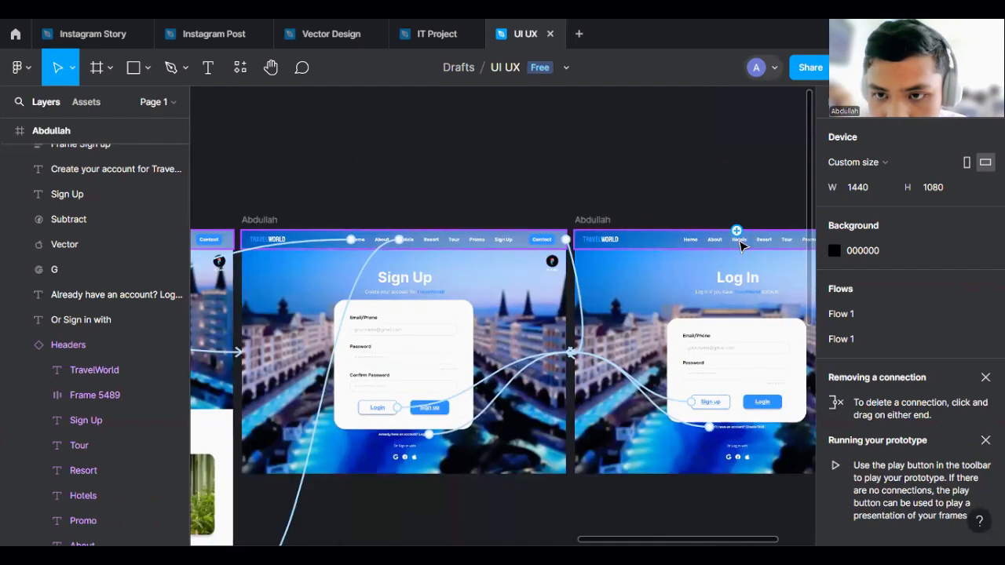
click(741, 240)
scroll(746, 229, down, 3)
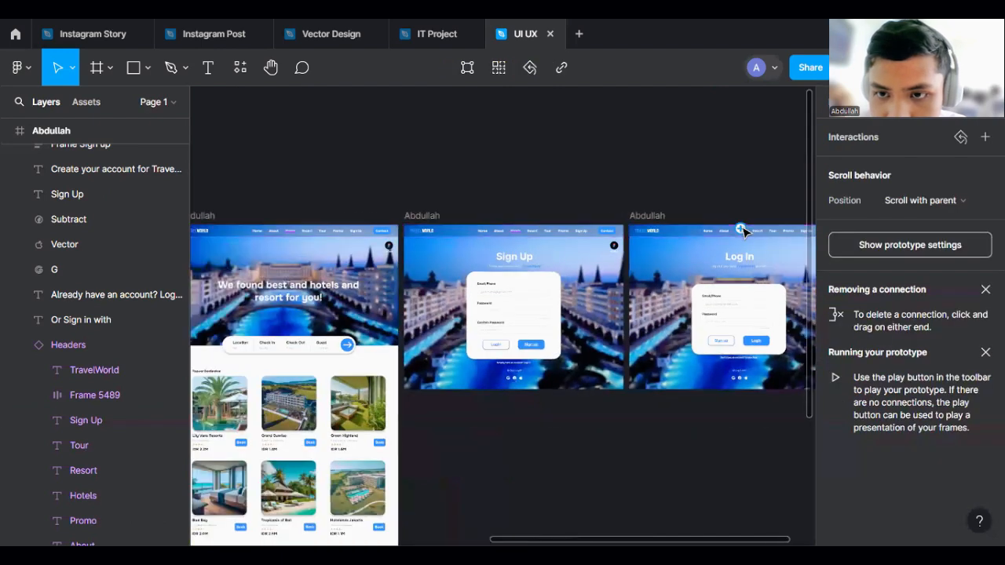
drag(741, 228, 377, 440)
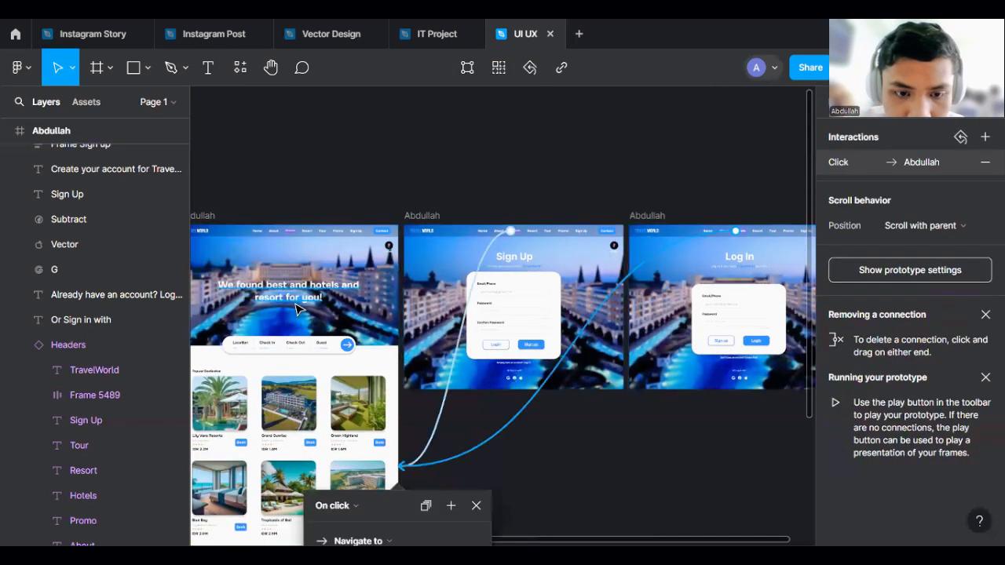
click(603, 446)
- Start the prototype presentation of Flow 1
scroll(635, 217, down, 3)
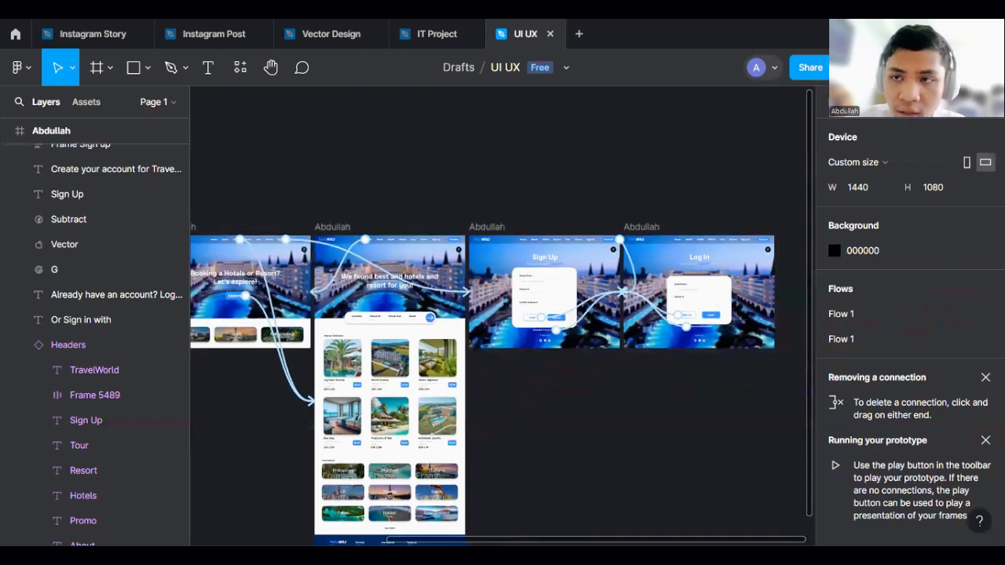
scroll(740, 299, down, 2)
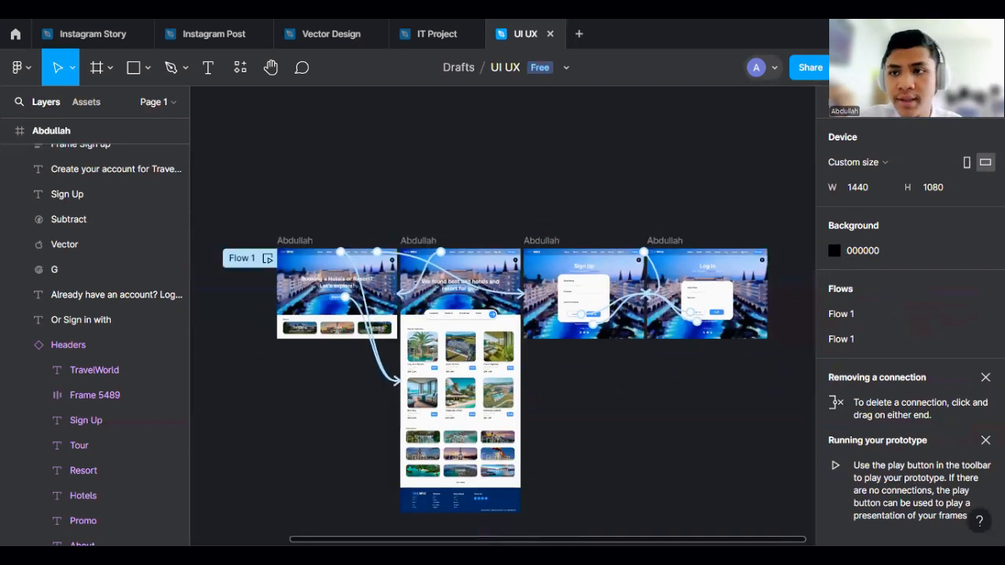
click(267, 258)
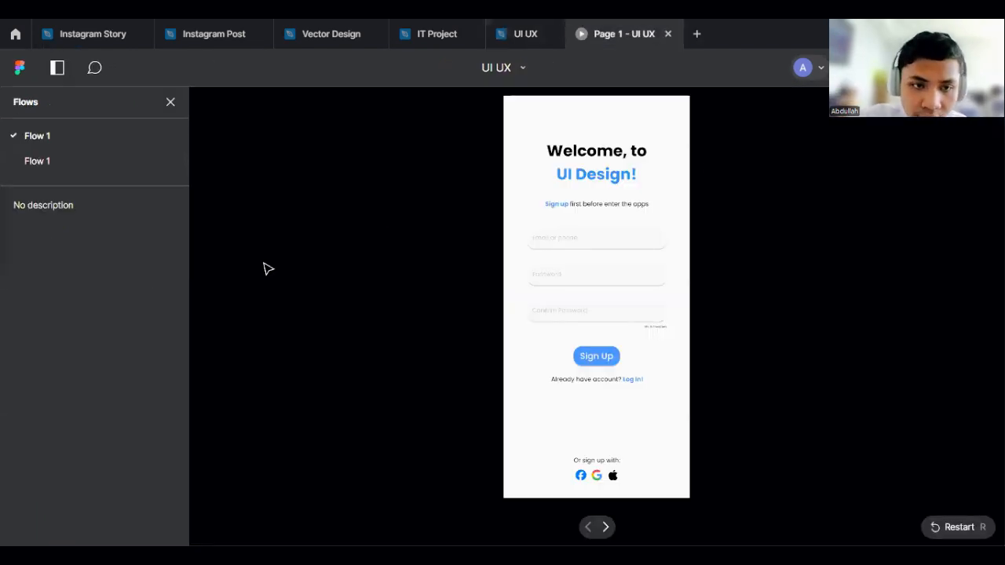
click(525, 34)
click(627, 33)
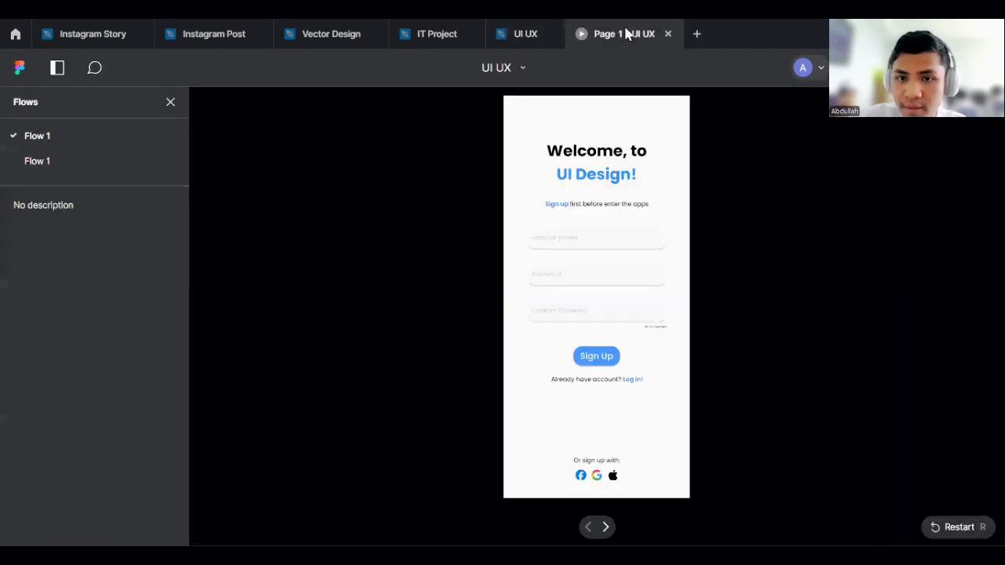
click(944, 526)
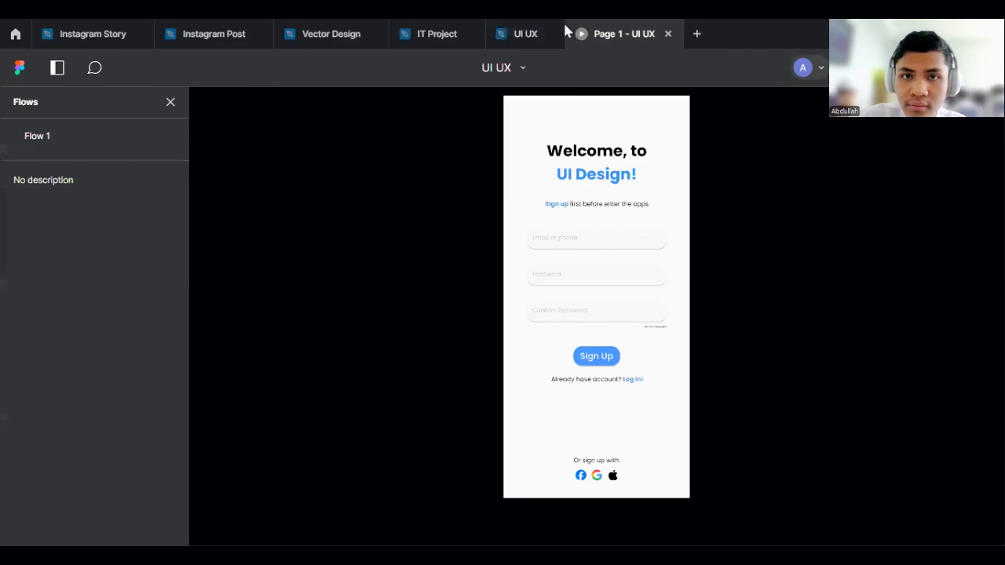
click(534, 34)
click(621, 34)
click(534, 34)
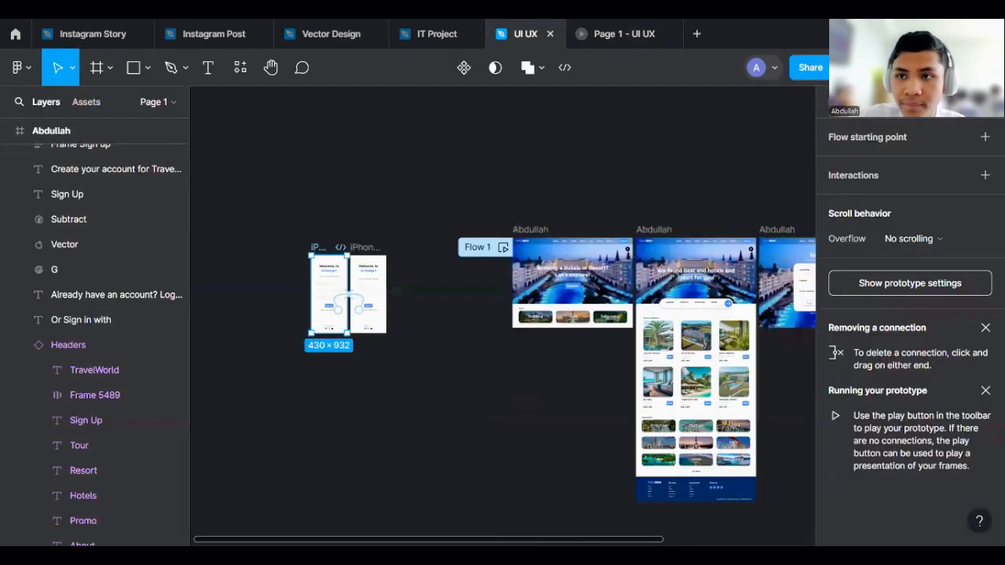
click(898, 100)
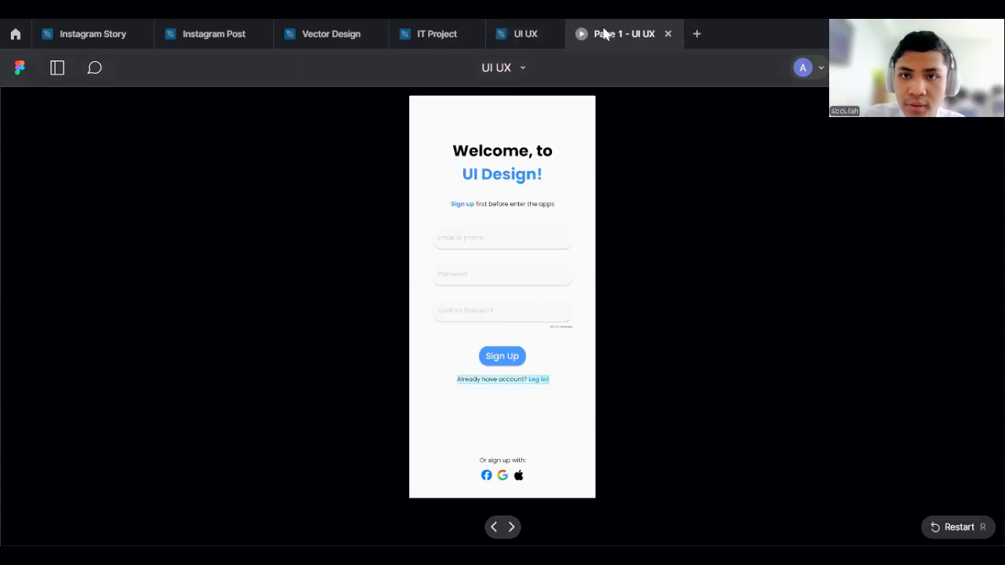
click(534, 34)
click(902, 68)
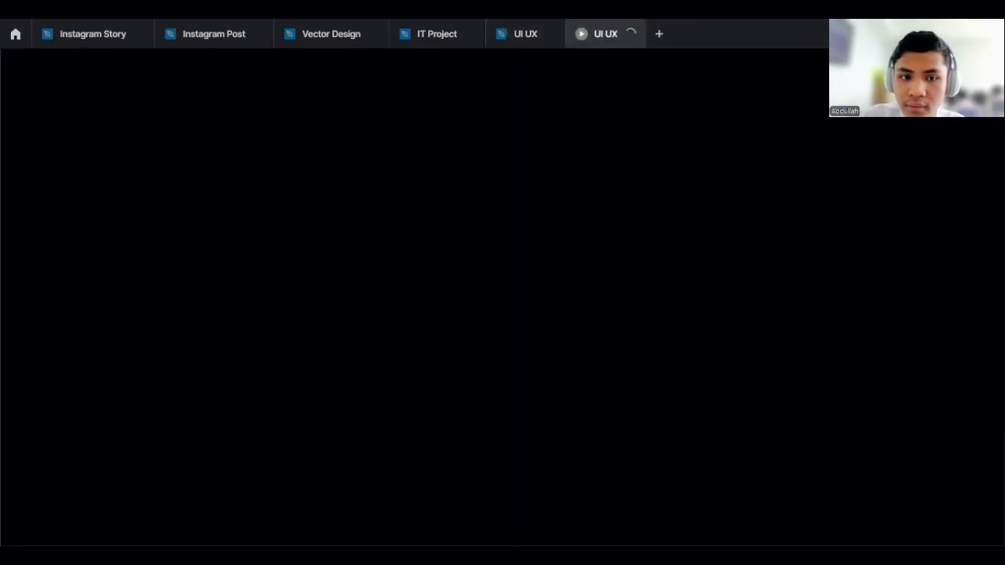
click(525, 32)
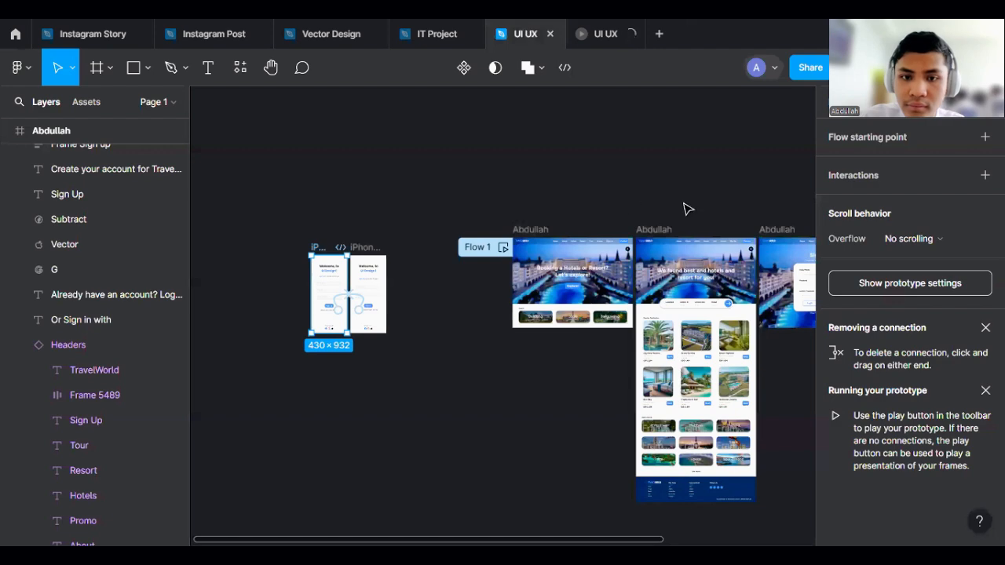
drag(700, 195, 526, 205)
click(593, 31)
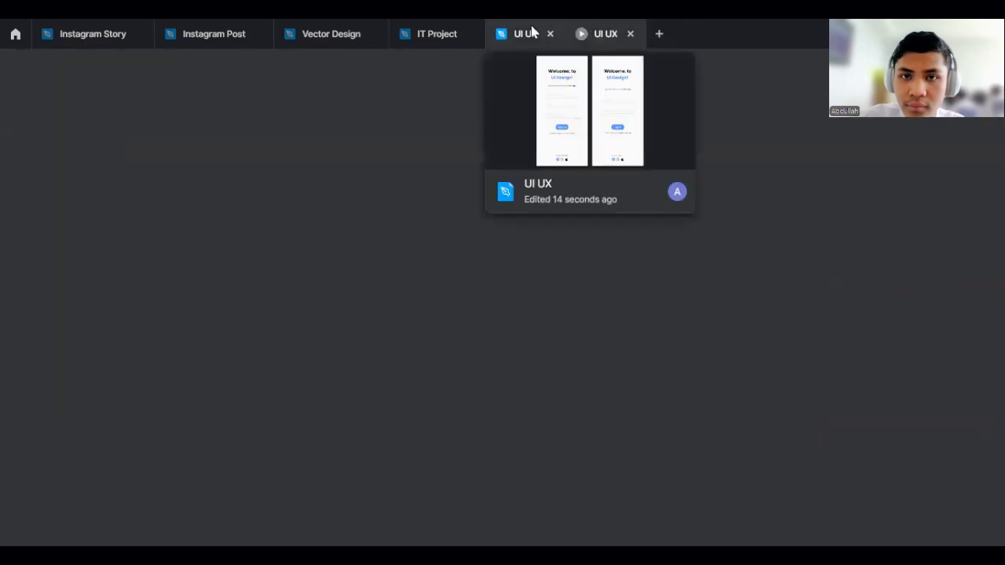
click(531, 31)
scroll(651, 186, up, 2)
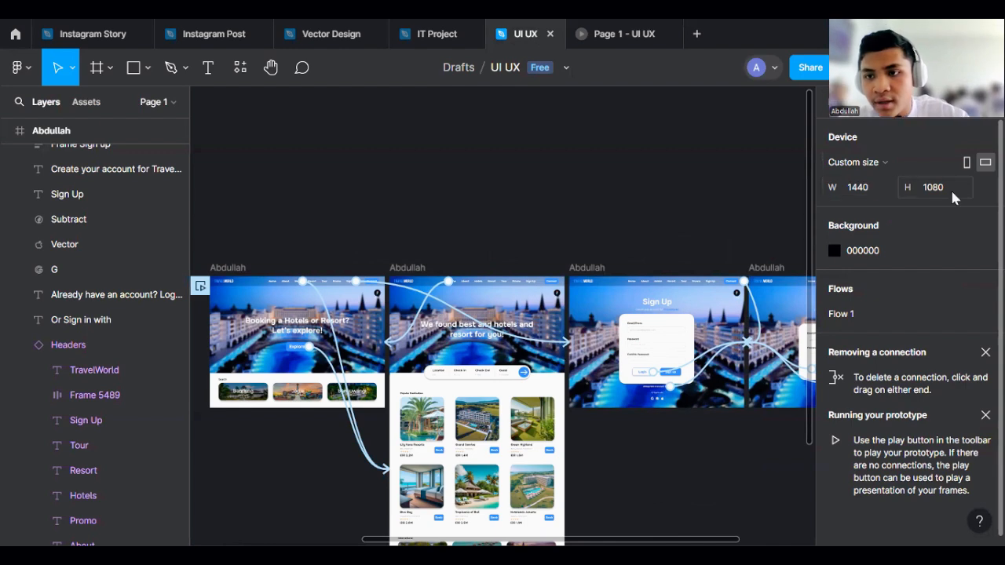
click(606, 33)
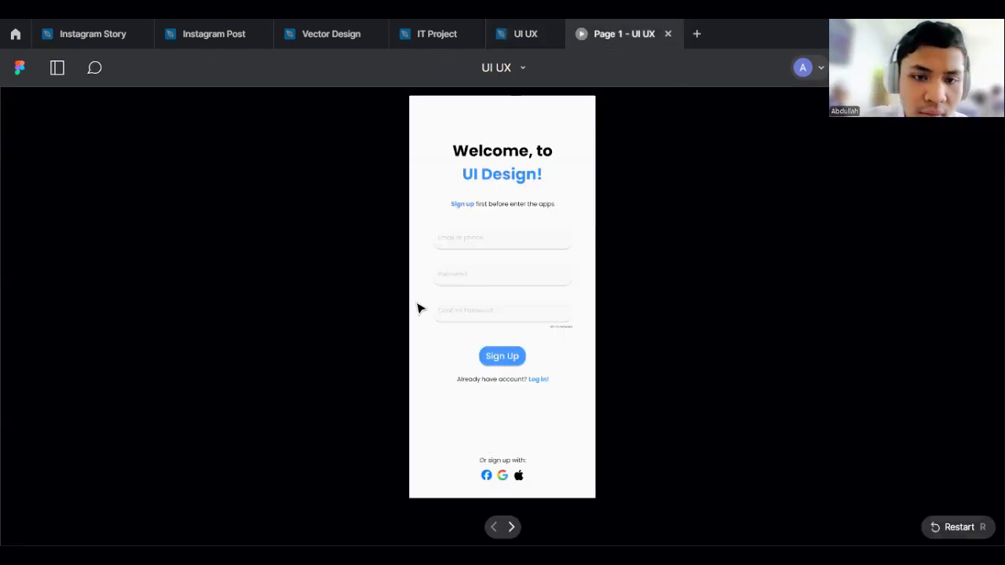
- Delete the two iPhone sign-up frames from the canvas
click(525, 33)
scroll(720, 148, down, 3)
scroll(267, 198, up, 4)
drag(314, 203, 470, 413)
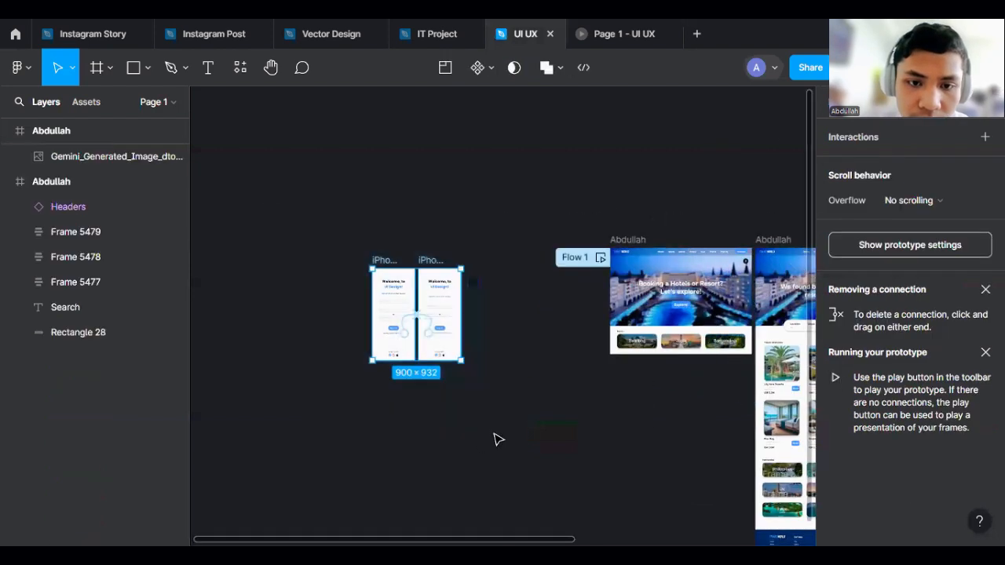
key(Delete)
- Close the old preview and start a new prototype presentation of Flow 1
scroll(549, 252, right, 2)
scroll(622, 196, right, 2)
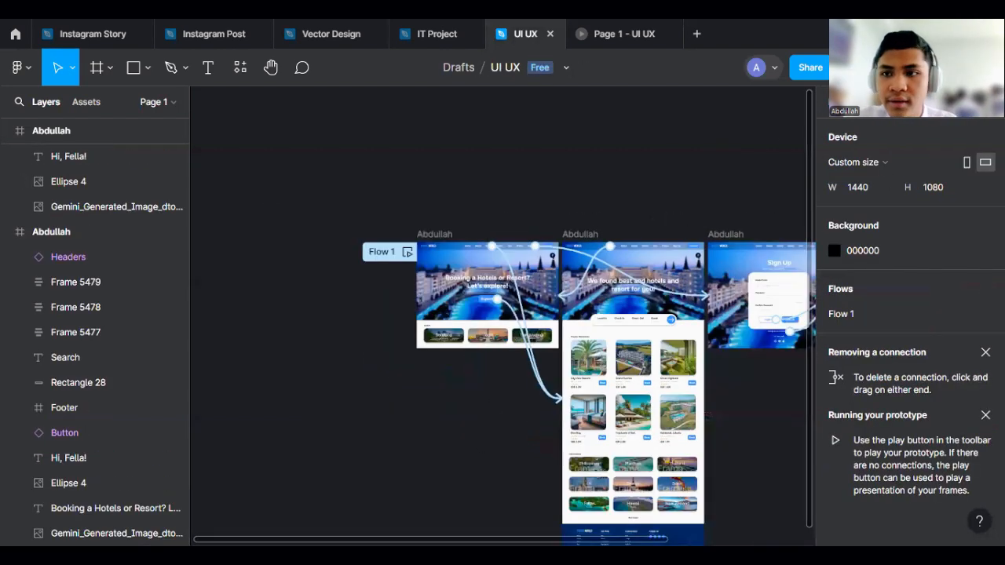
click(680, 31)
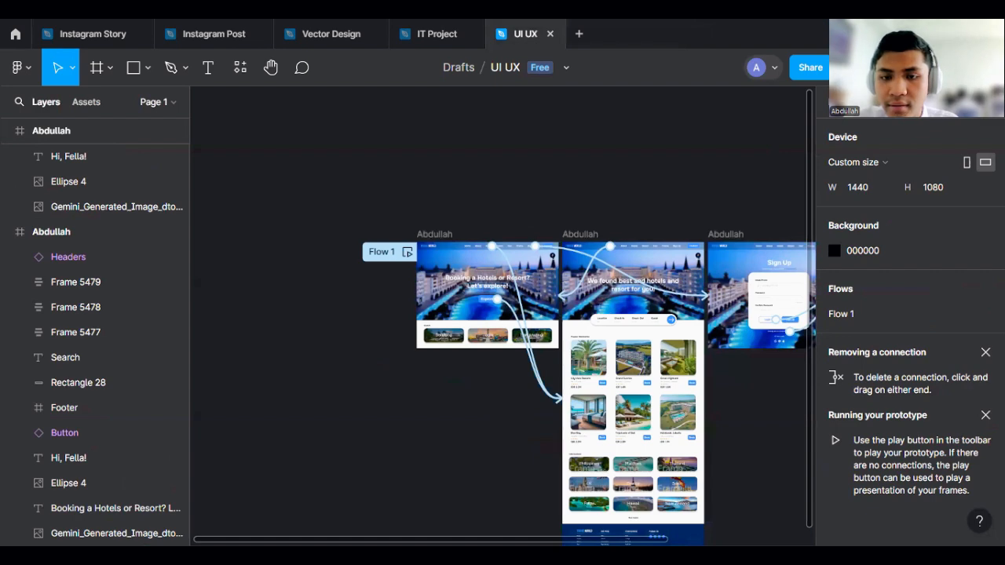
click(854, 67)
click(506, 28)
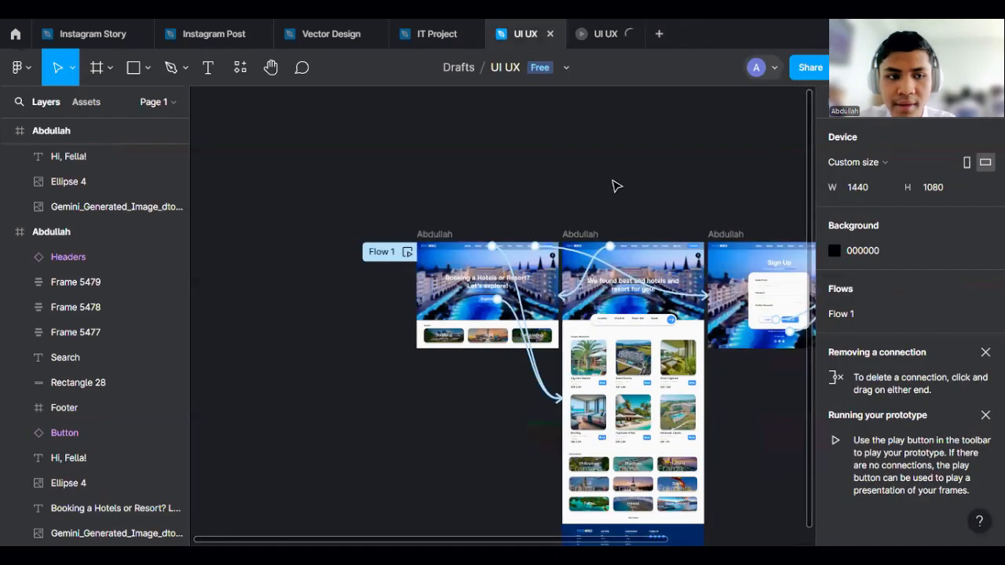
scroll(550, 192, down, 3)
scroll(559, 184, up, 2)
click(455, 30)
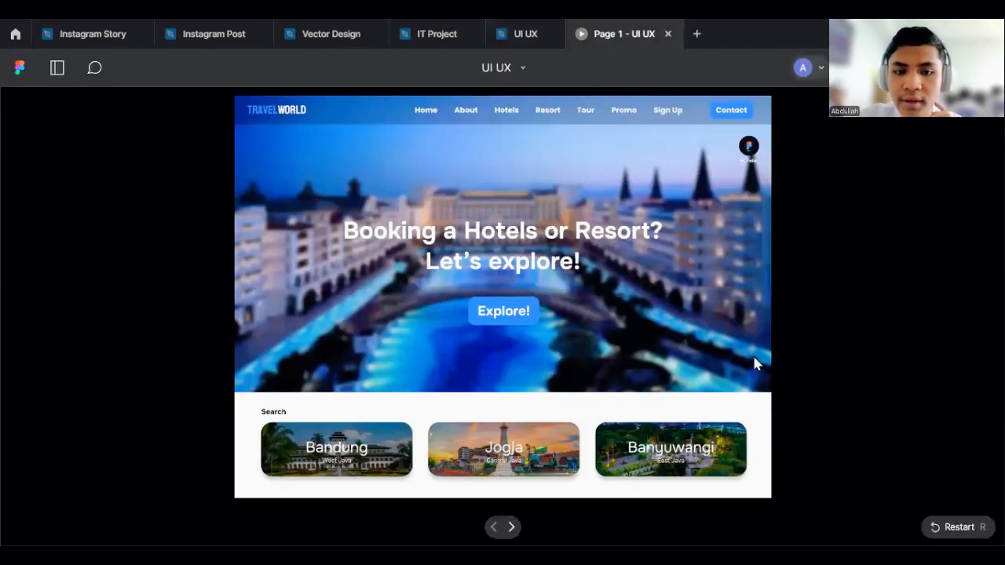
- In the preview, test the Explore button, the Sign Up menu item and the Login and Sign up buttons
click(506, 313)
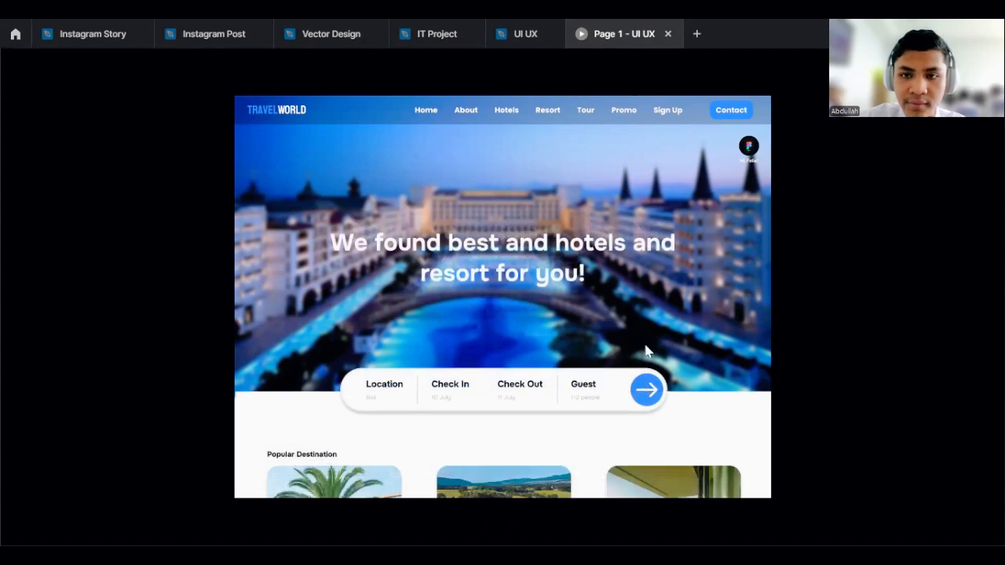
click(666, 111)
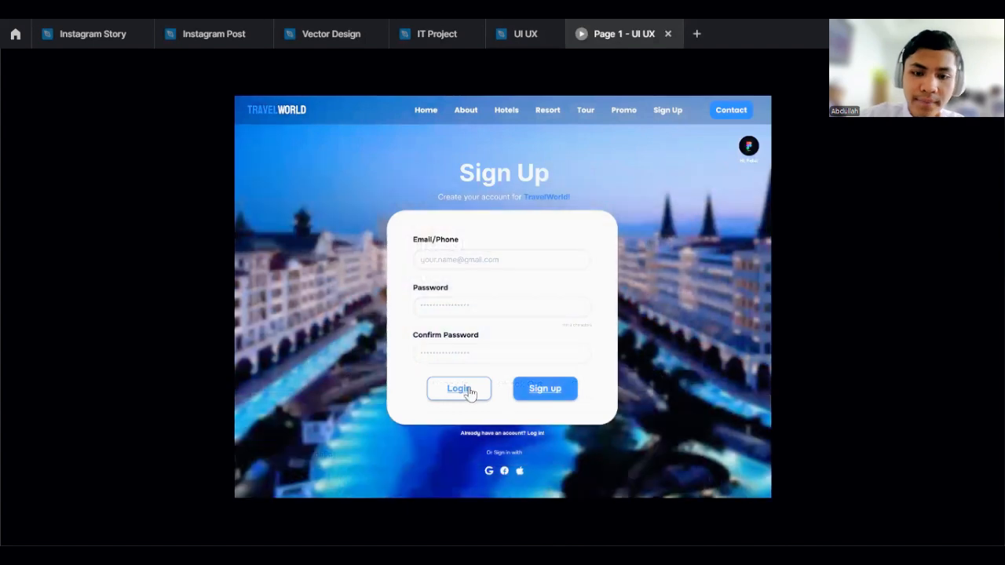
click(534, 397)
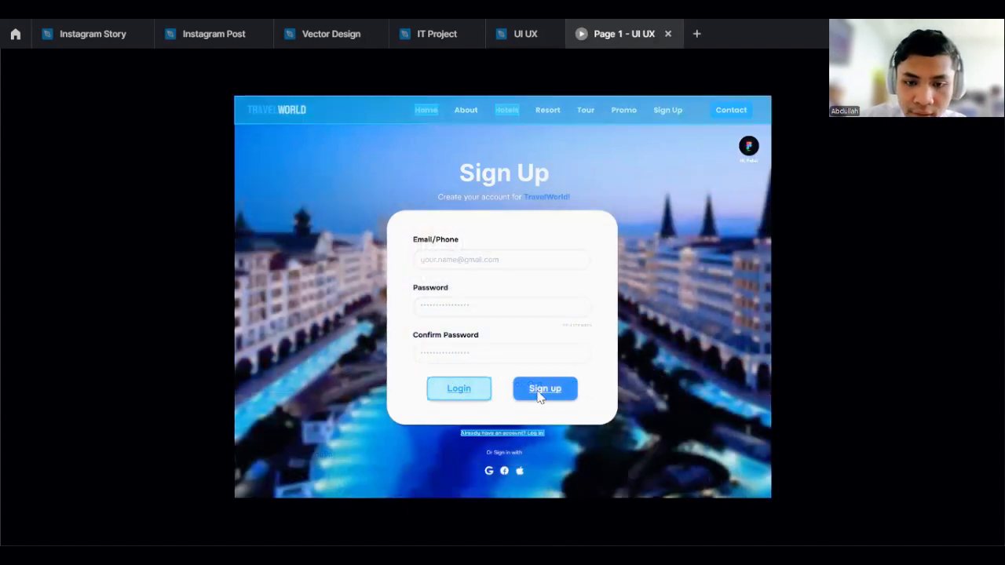
click(535, 389)
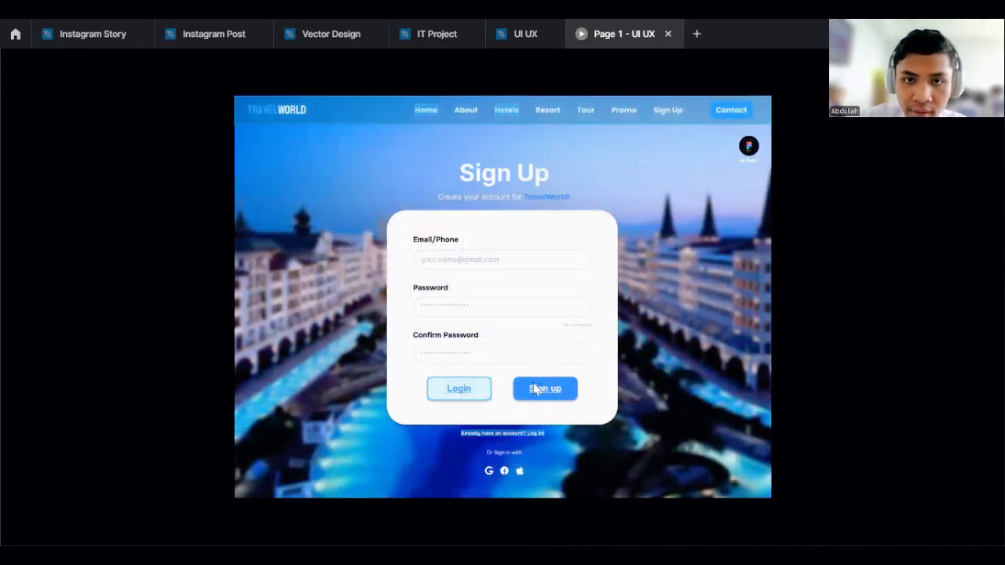
click(474, 393)
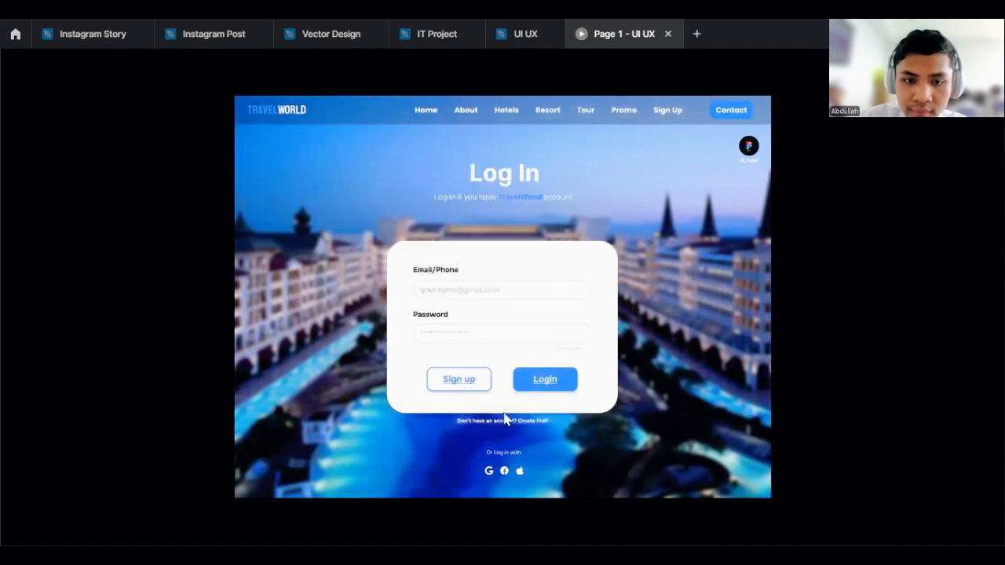
click(464, 383)
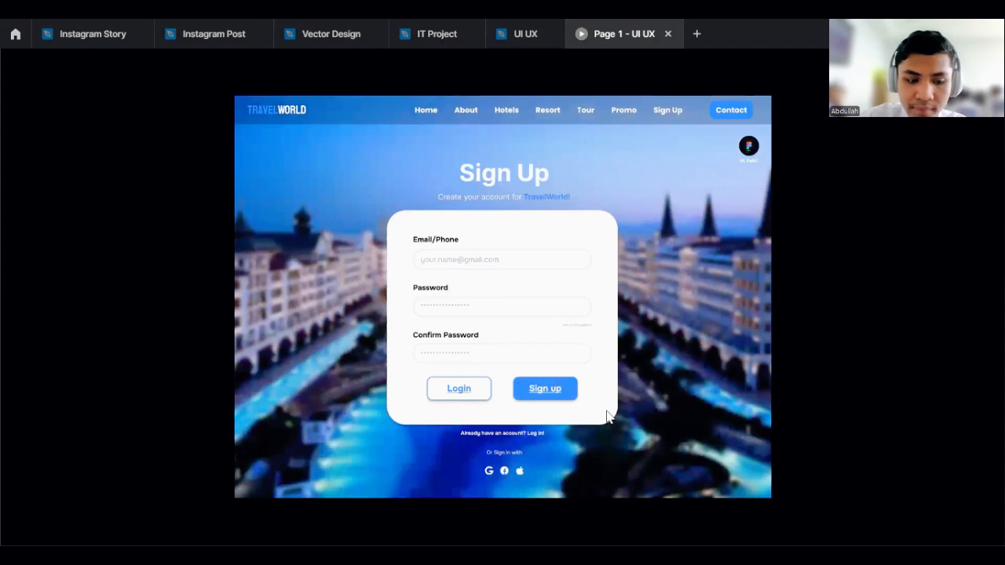
- Test the account links and the Home and Hotels menu items in the preview, then return to the editor
click(505, 435)
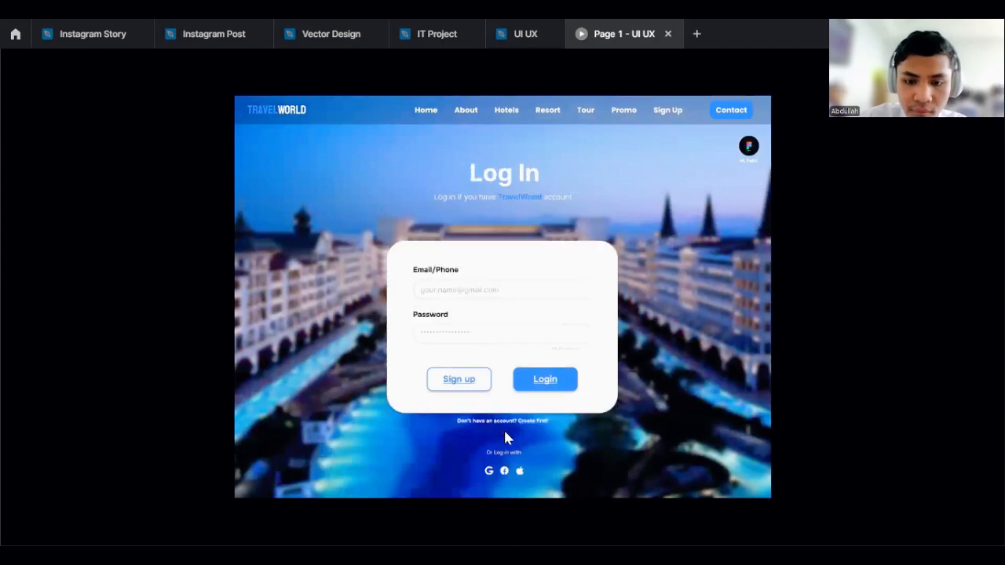
click(503, 428)
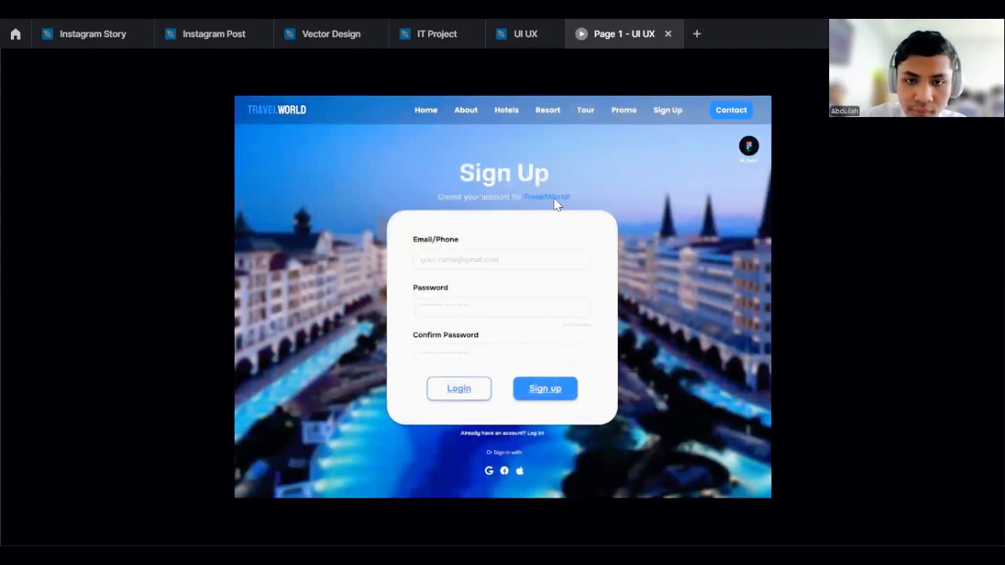
click(505, 434)
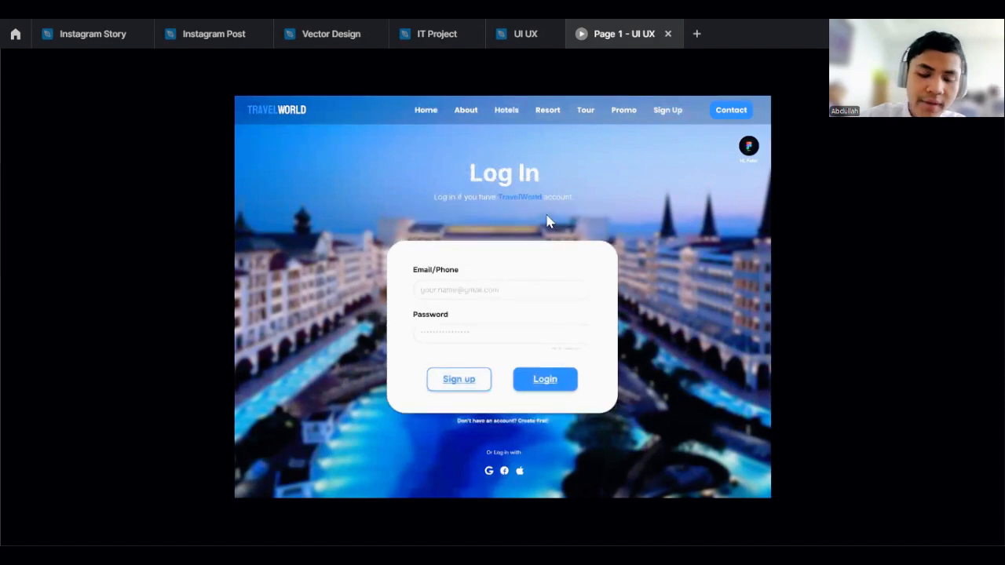
click(426, 113)
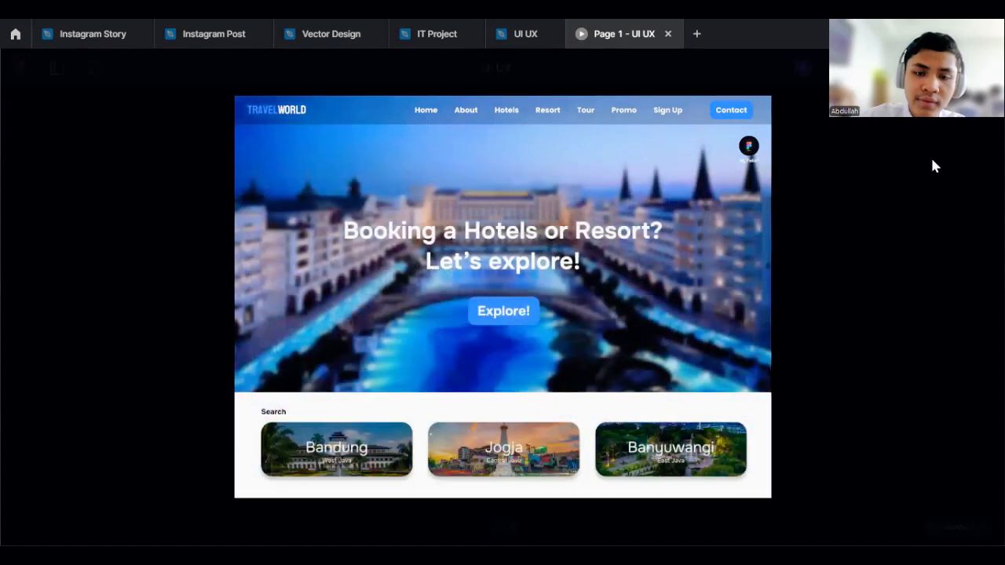
click(507, 110)
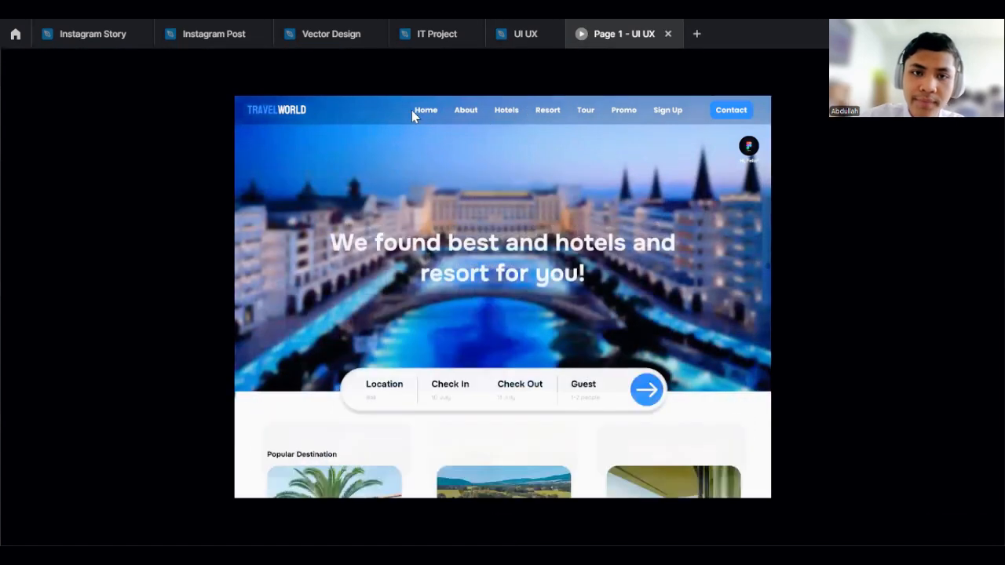
click(428, 122)
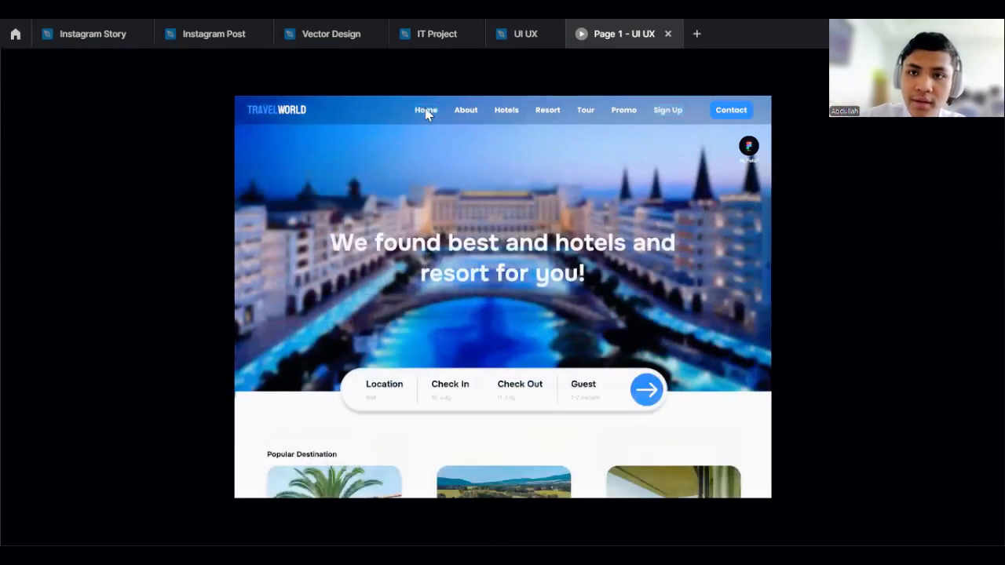
click(426, 114)
click(525, 35)
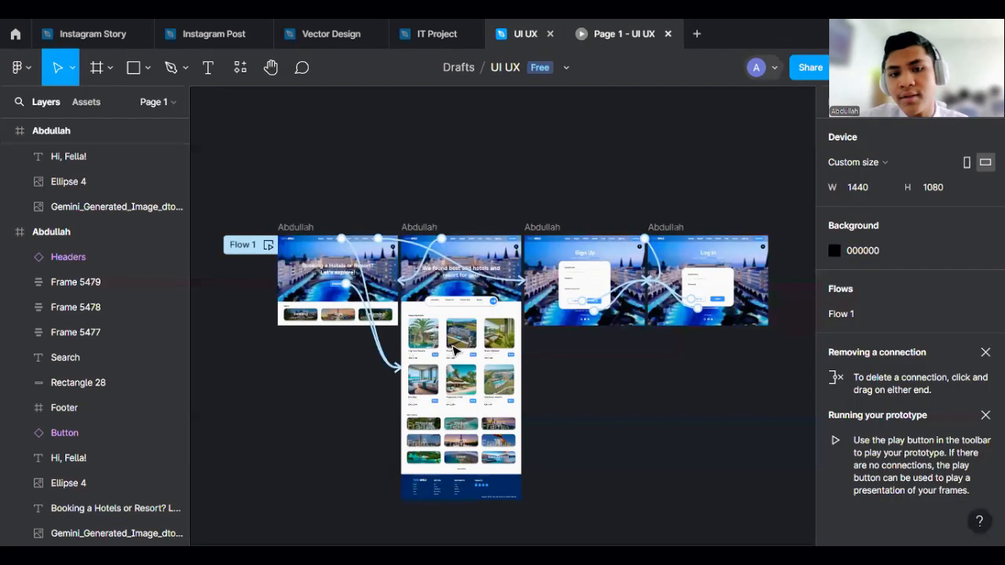